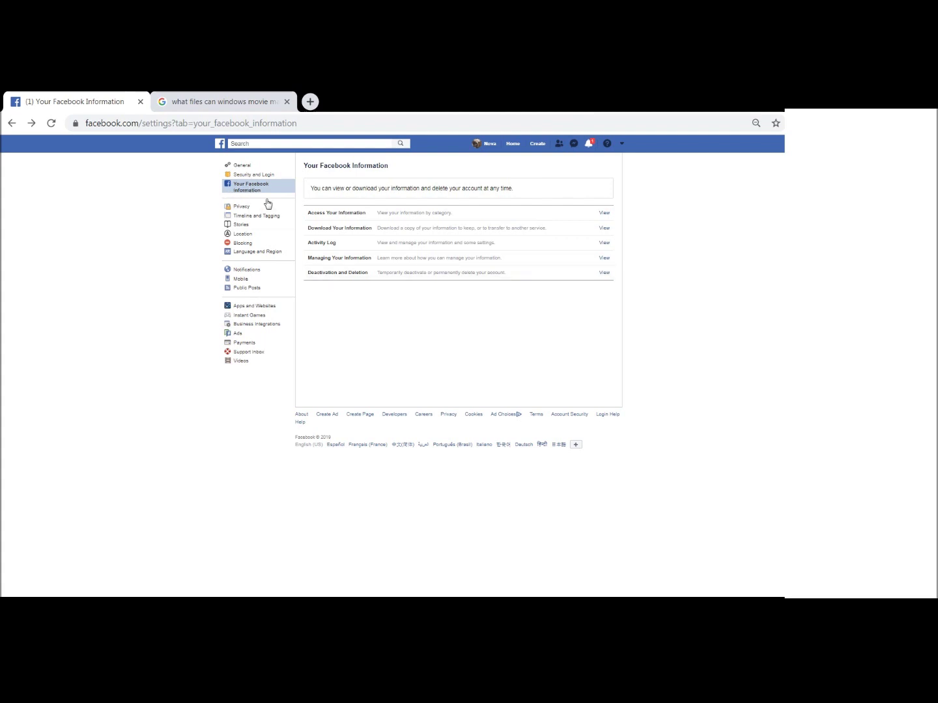
Review the account deactivation and deletion options, and return to the Your Facebook Information settings
{"action": "left_click", "coordinate": [398, 278]}
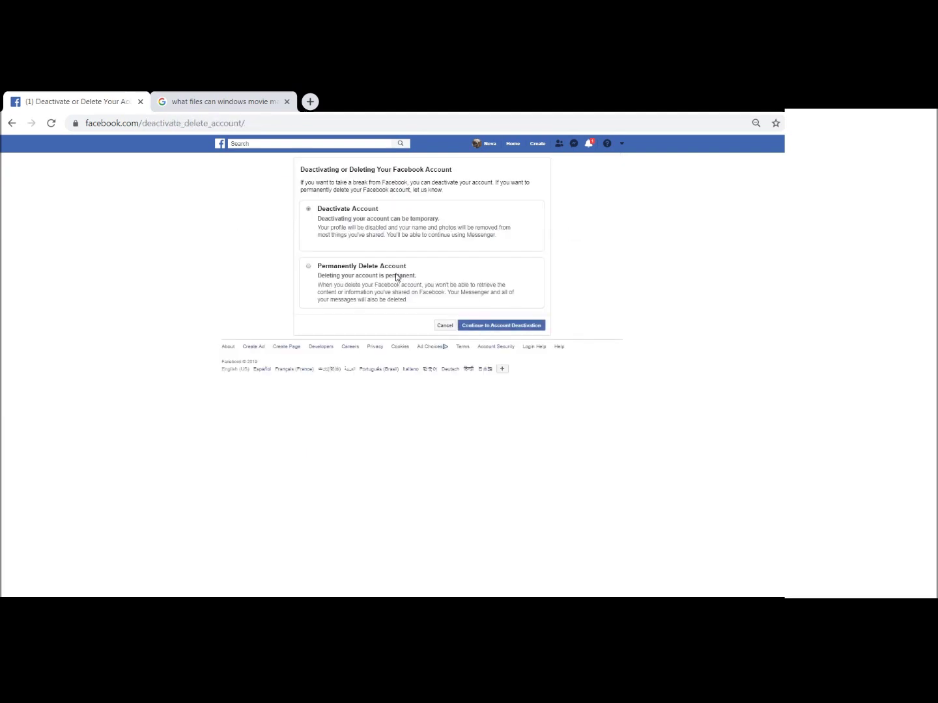
{"action": "key", "text": "alt+Left"}
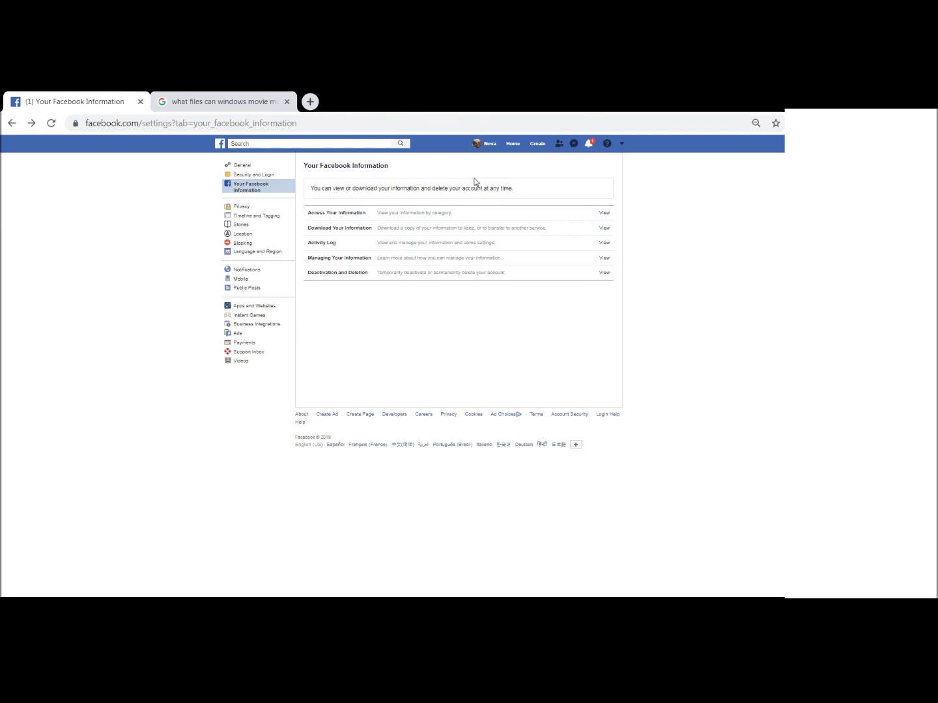
{"action": "left_click", "coordinate": [621, 144]}
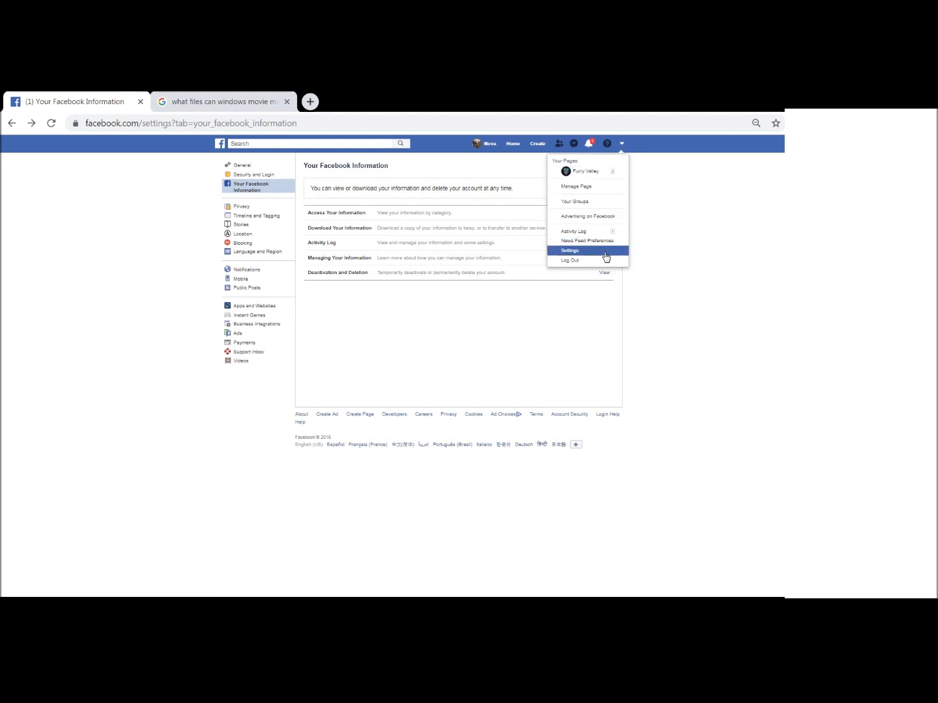
{"action": "left_click", "coordinate": [385, 300]}
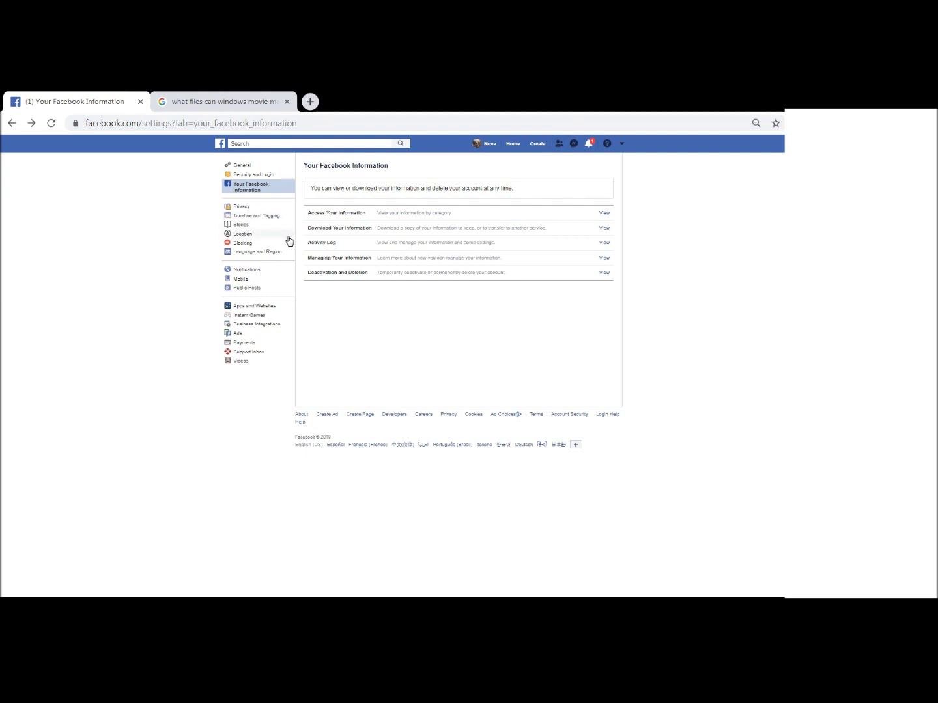
Open the privacy settings and examine the option that limits the audience for past posts
{"action": "left_click", "coordinate": [285, 208]}
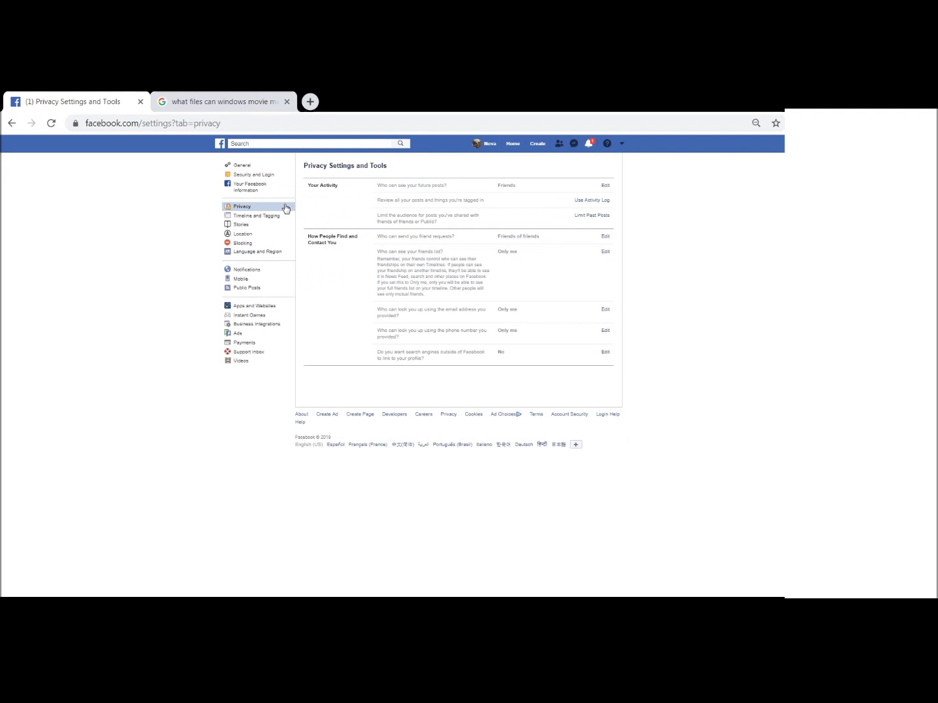
{"action": "left_click", "coordinate": [605, 216]}
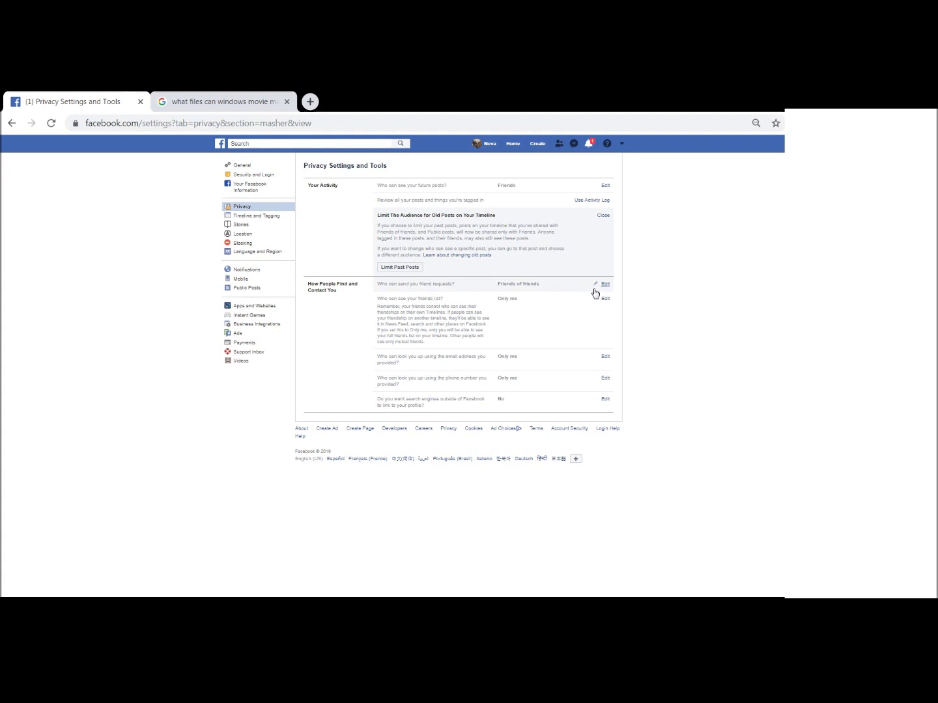
{"action": "left_click", "coordinate": [603, 215]}
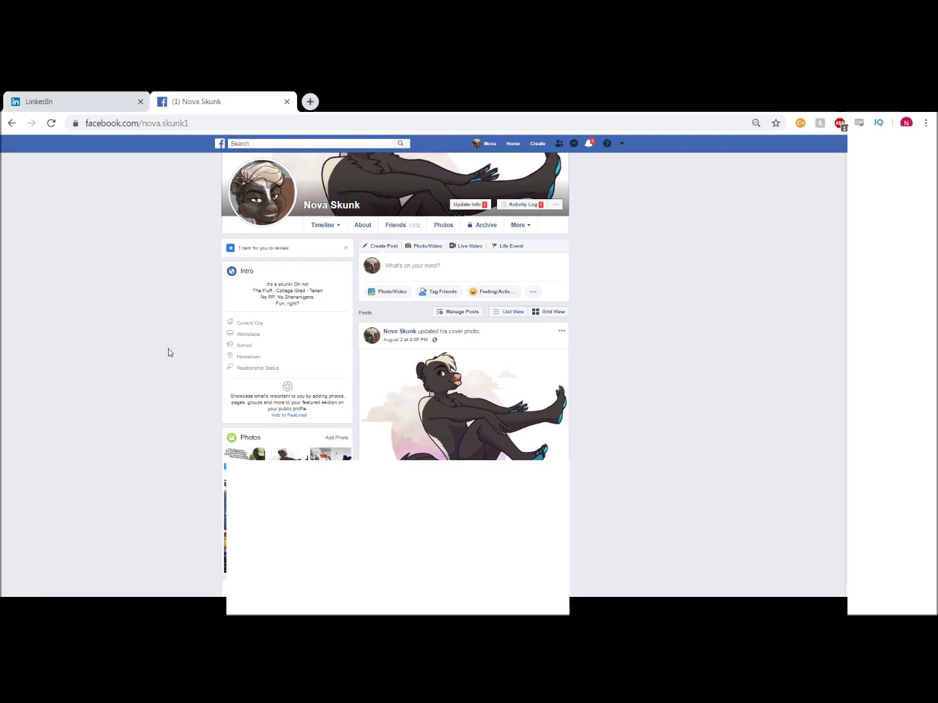
Remove the Furry fandom workplace from the Work and Education details of the profile
{"action": "left_click", "coordinate": [371, 230]}
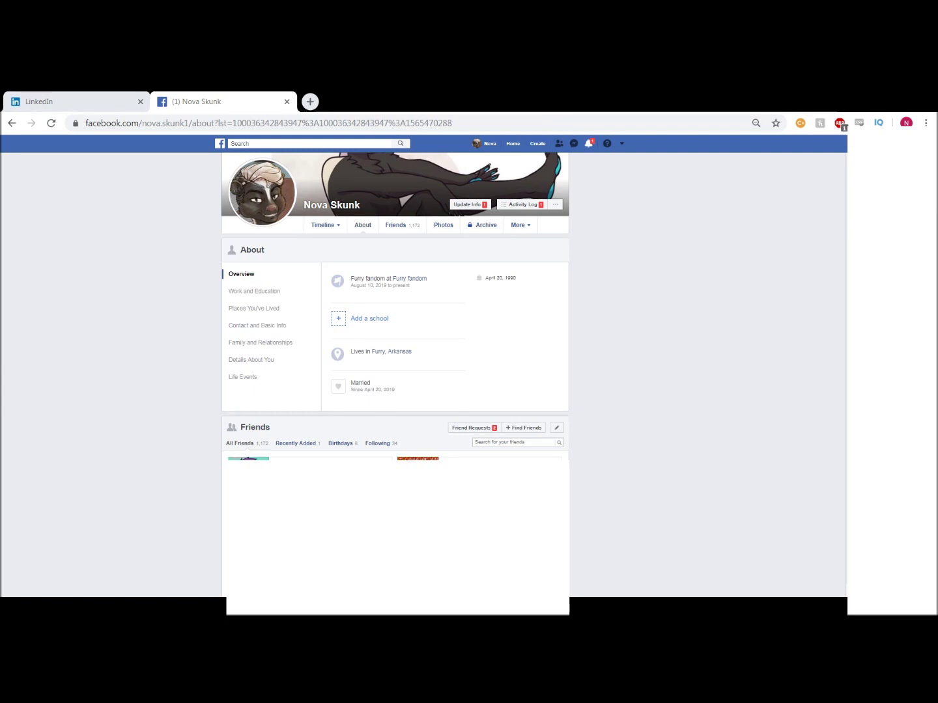
{"action": "left_click", "coordinate": [259, 292]}
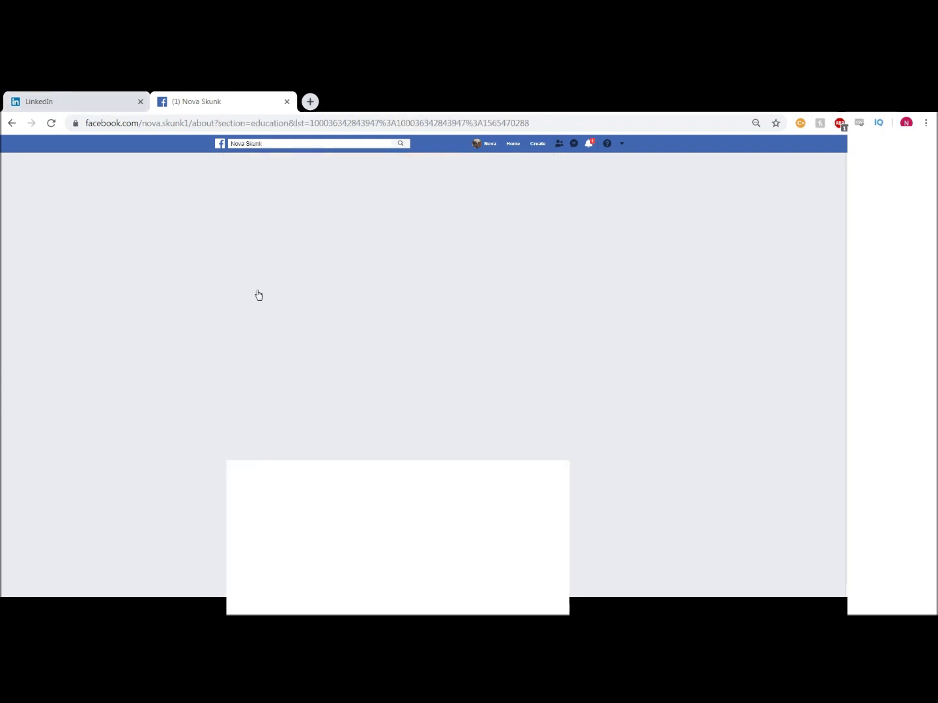
{"action": "left_click", "coordinate": [543, 319]}
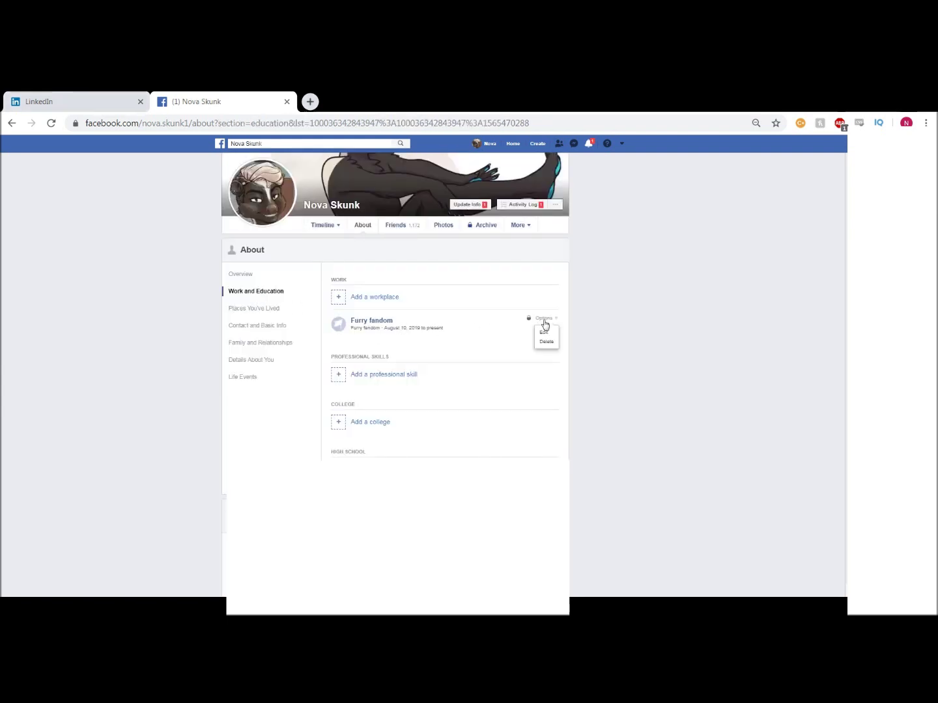
{"action": "left_click", "coordinate": [547, 341]}
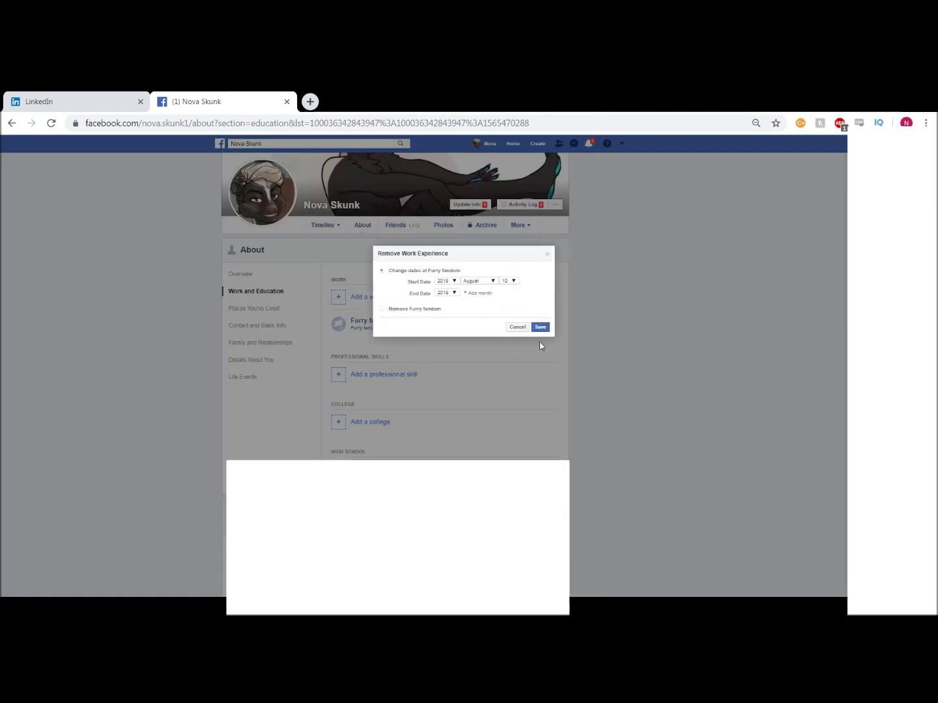
{"action": "left_click", "coordinate": [420, 310]}
{"action": "left_click", "coordinate": [541, 329]}
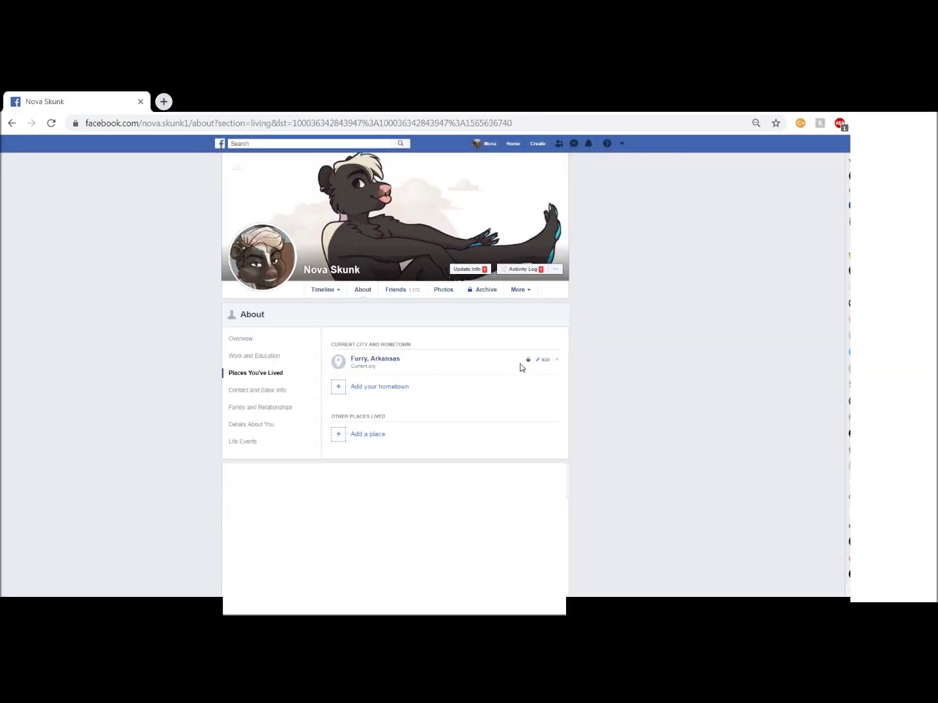
Set the visibility of the current city under Places You've Lived to Only me and save the change
{"action": "left_click", "coordinate": [543, 360]}
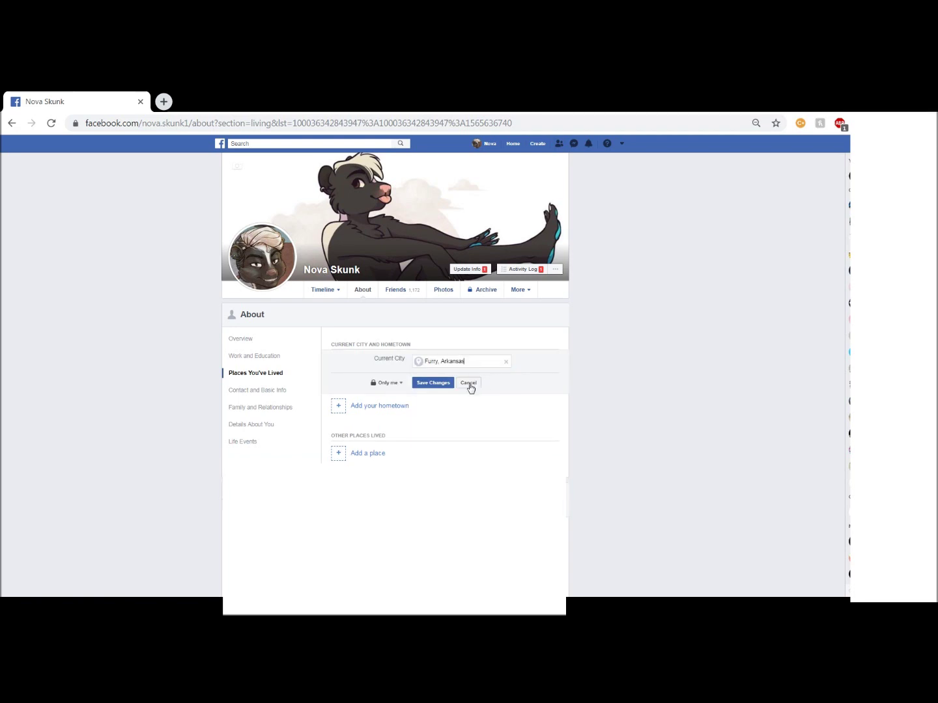
{"action": "left_click", "coordinate": [389, 384]}
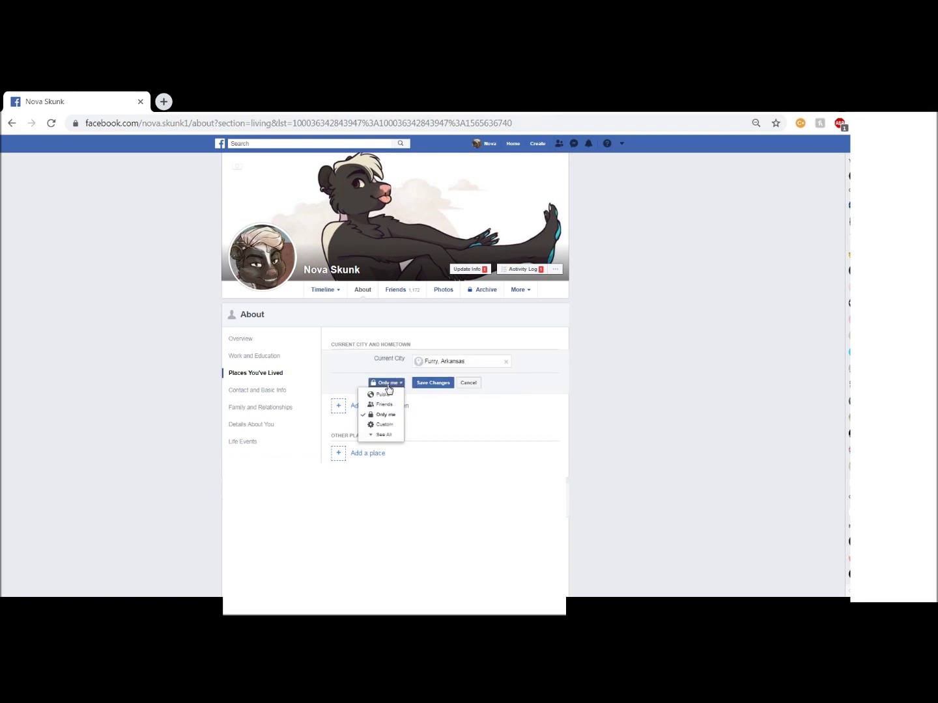
{"action": "left_click", "coordinate": [402, 418]}
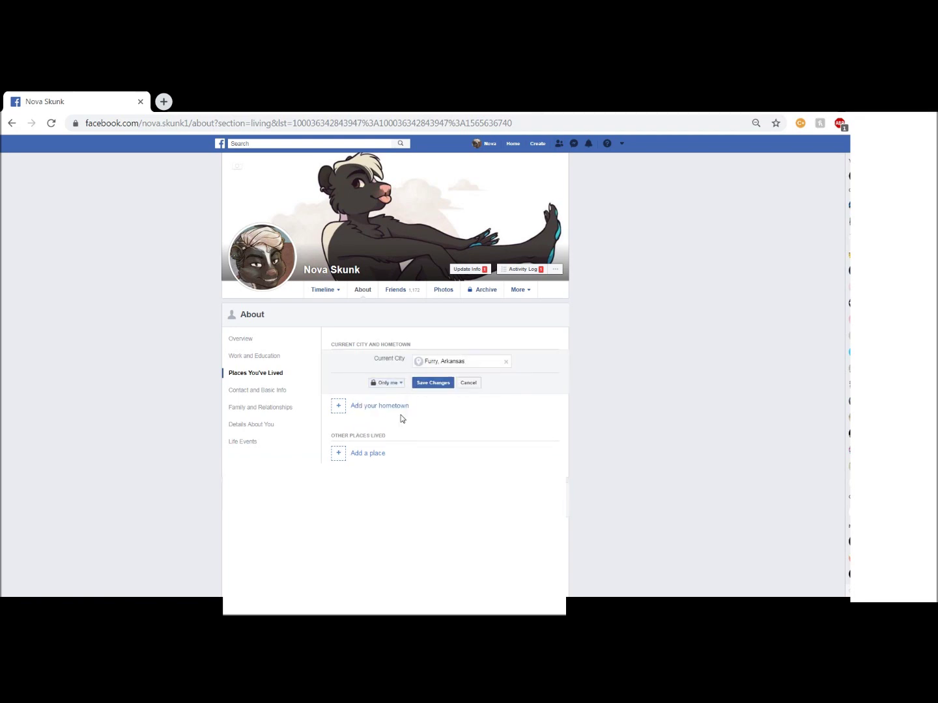
{"action": "left_click", "coordinate": [442, 384]}
Remove the current city from Places You've Lived and confirm its removal
{"action": "mouse_move", "coordinate": [488, 362]}
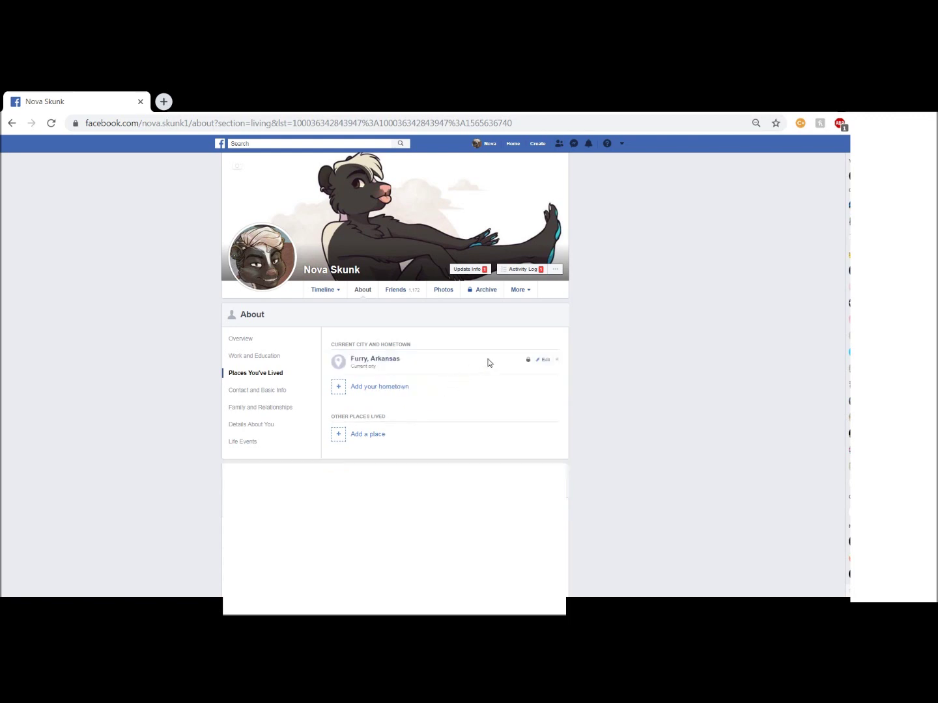
{"action": "left_click", "coordinate": [557, 360]}
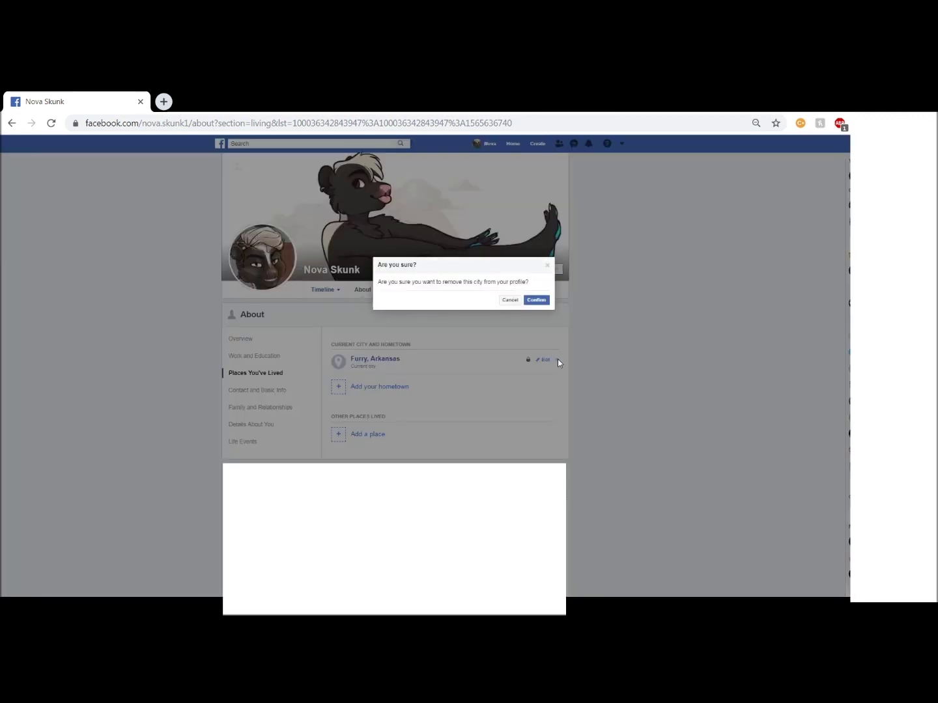
{"action": "left_click", "coordinate": [537, 301]}
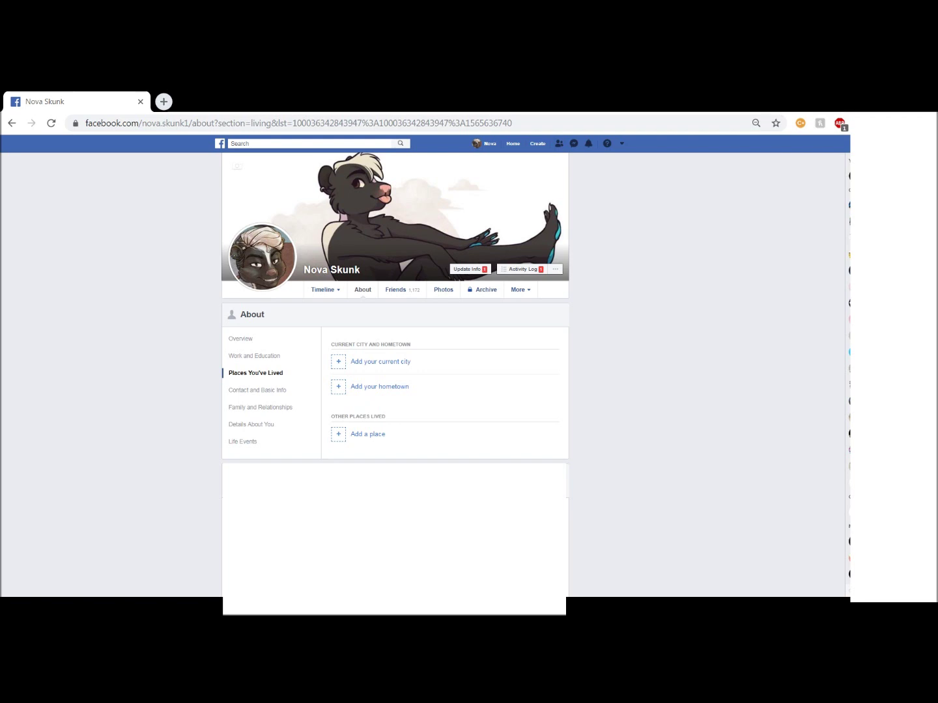
Check who can see the friend list and the followed people and Pages in the Friends section's privacy settings
{"action": "key", "text": "alt+Left"}
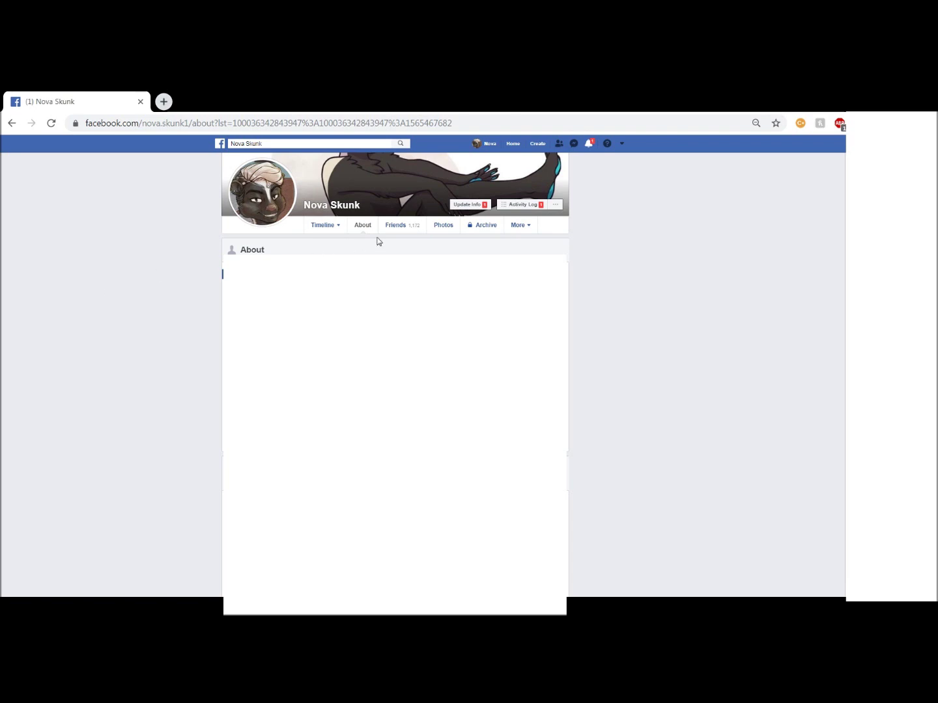
{"action": "left_click", "coordinate": [407, 232]}
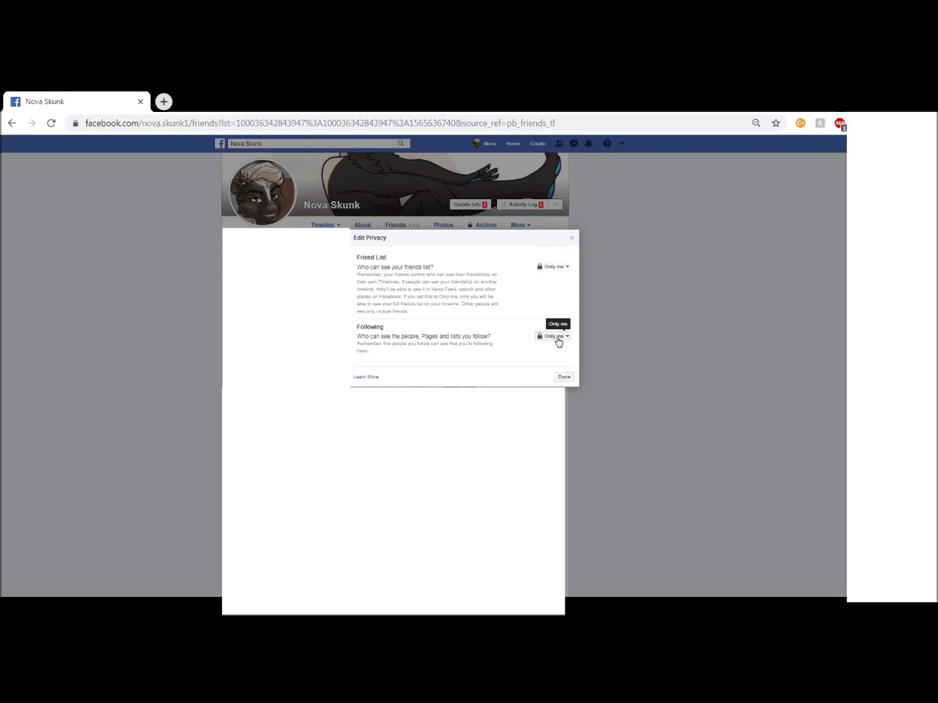
{"action": "left_click", "coordinate": [564, 378]}
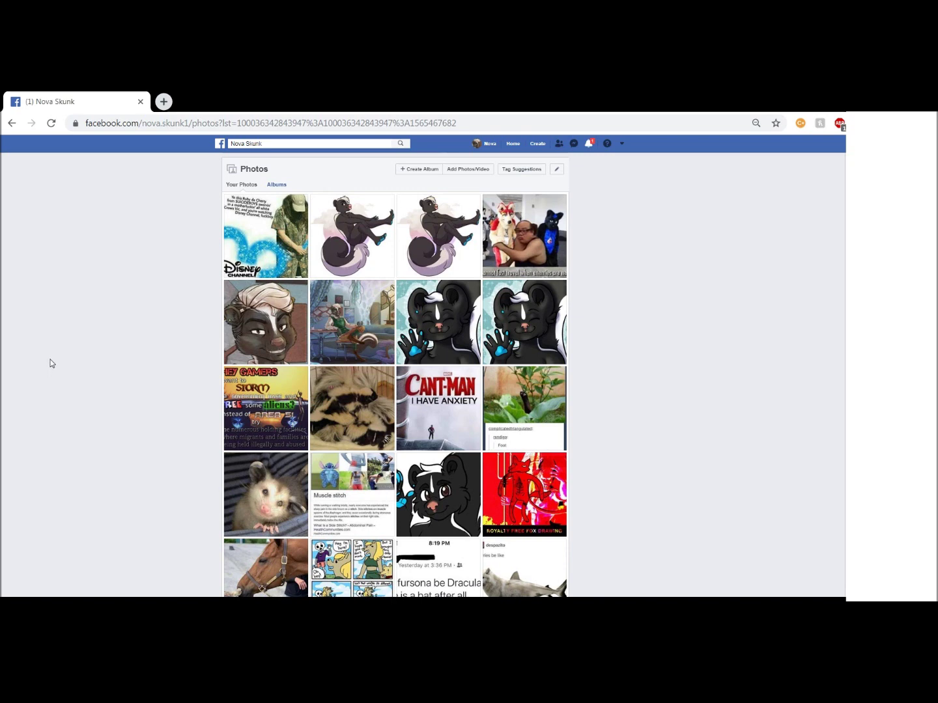
Delete the real skunk photo and its post from the Profile Pictures album
{"action": "left_click", "coordinate": [277, 186]}
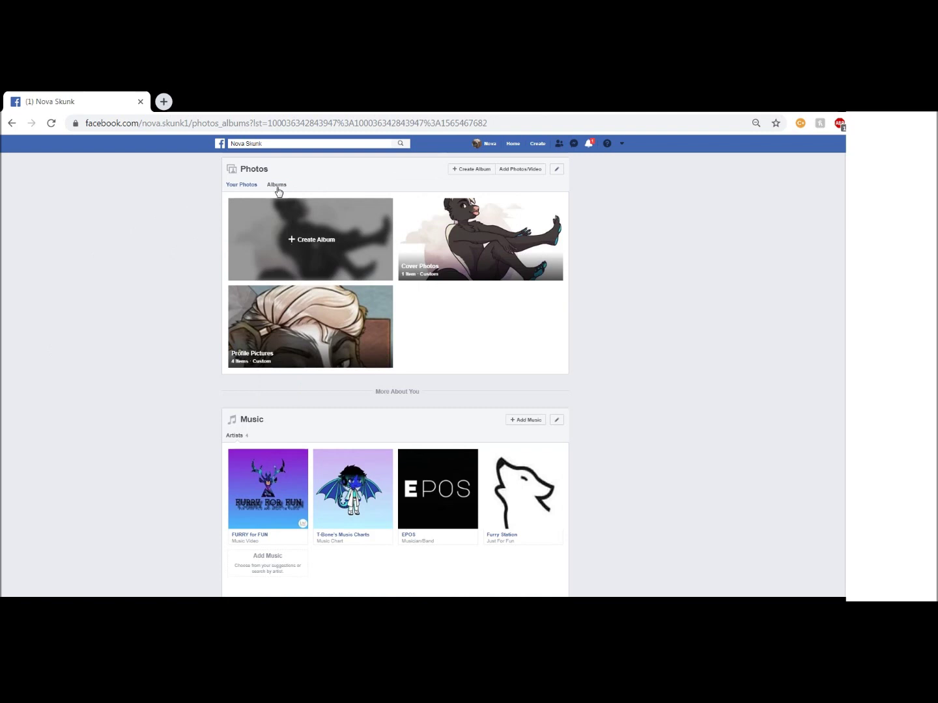
{"action": "left_click", "coordinate": [306, 328]}
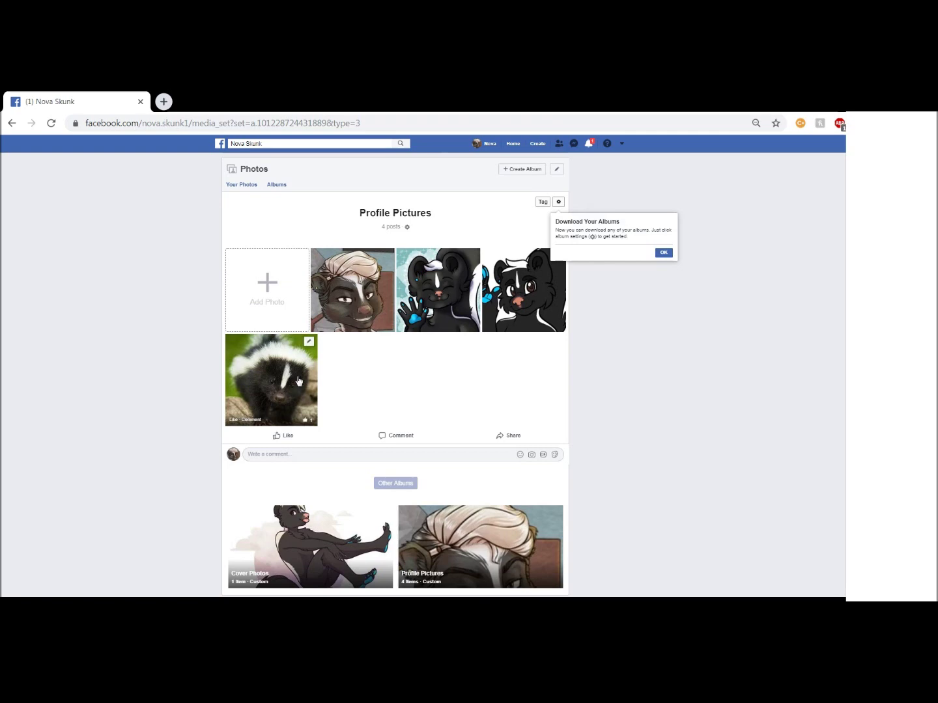
{"action": "left_click", "coordinate": [309, 343]}
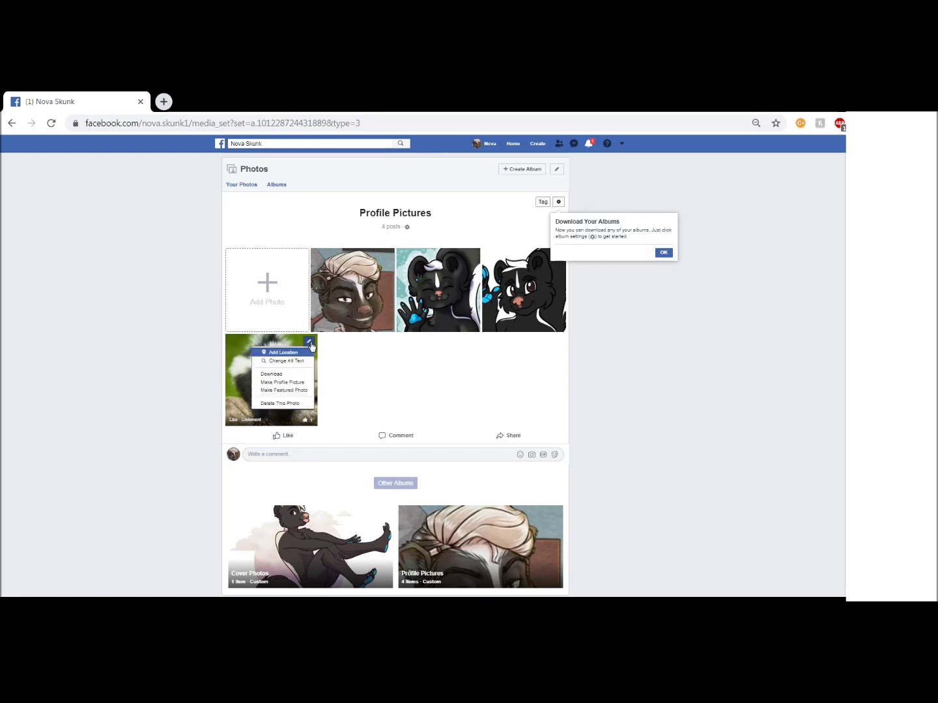
{"action": "left_click", "coordinate": [298, 404]}
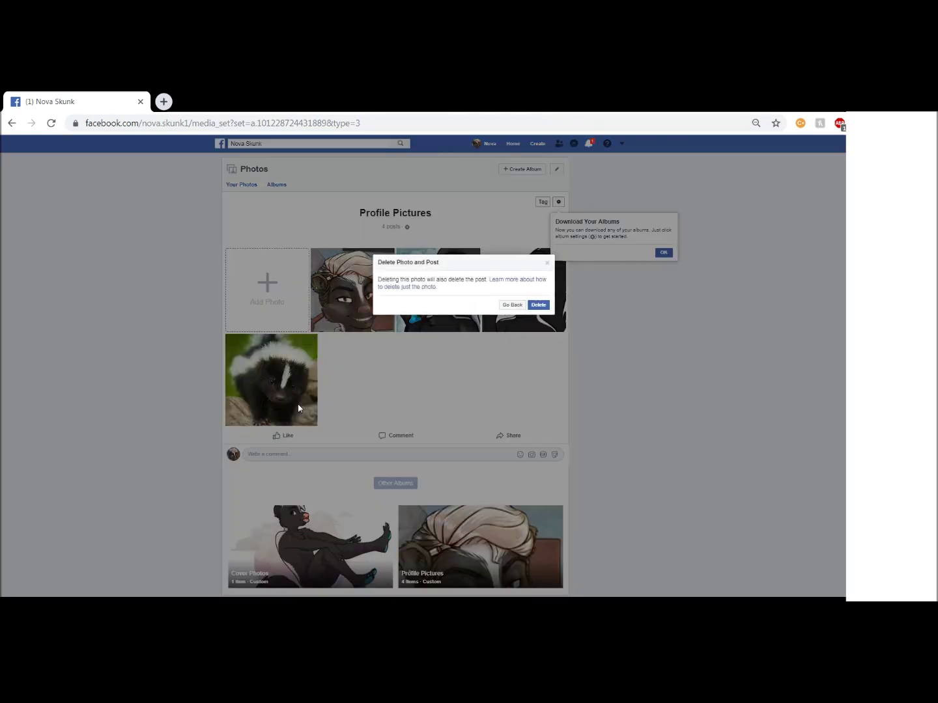
{"action": "left_click", "coordinate": [540, 306]}
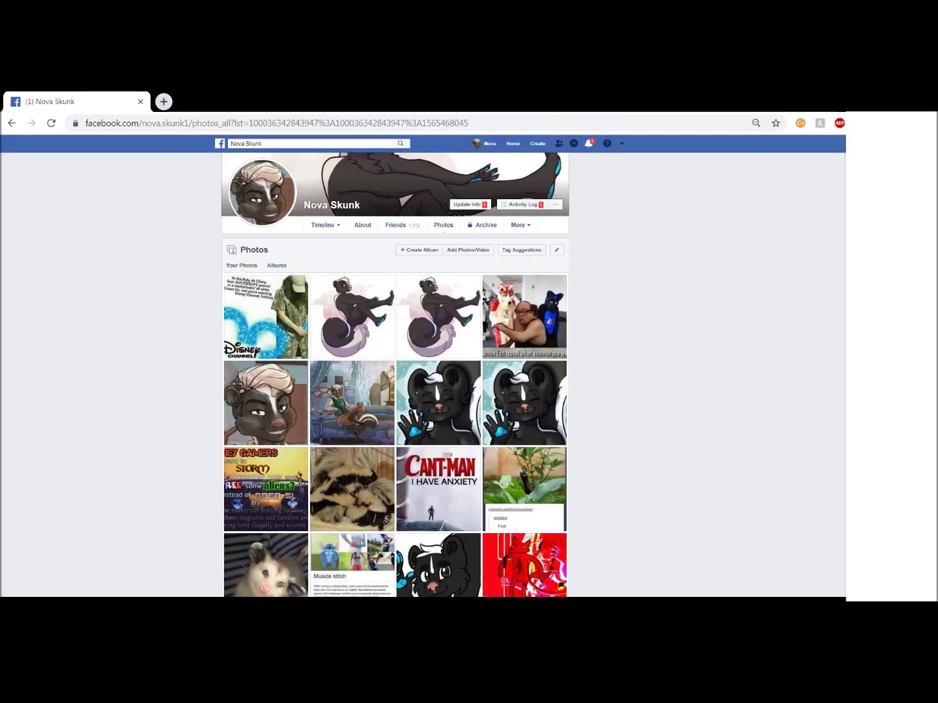
Open the Manage Sections options of the profile
{"action": "left_click", "coordinate": [524, 228]}
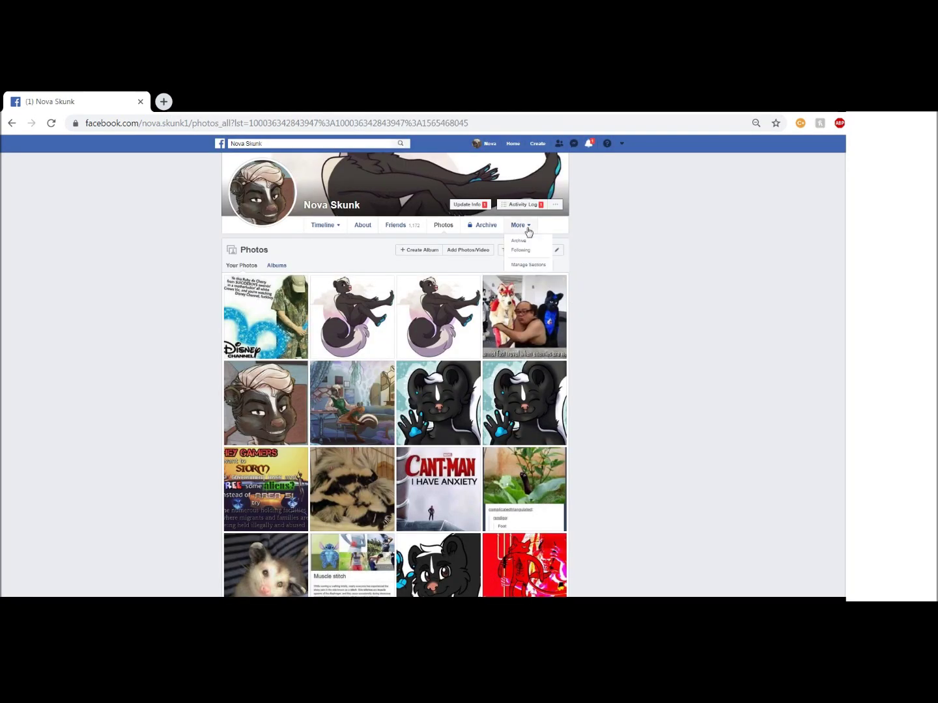
{"action": "left_click", "coordinate": [528, 265]}
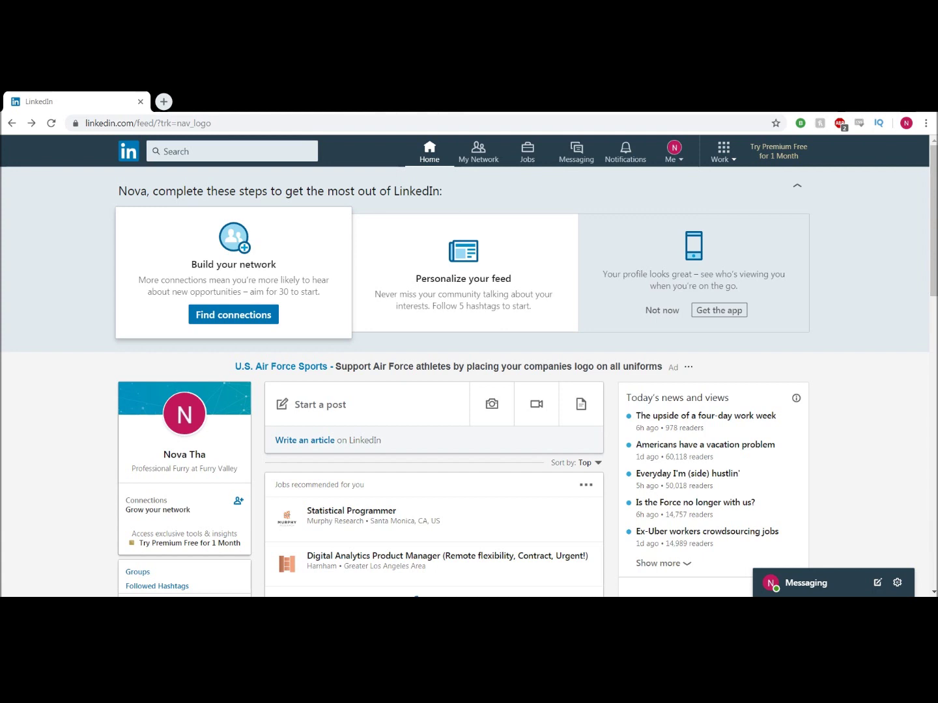
Open LinkedIn's account closure page at linkedin.com/psettings/account-management/close-submit, choose Other as the reason, and return to the feed without submitting
{"action": "left_click", "coordinate": [195, 123]}
{"action": "type", "text": "https://www.linkedin.com/psettings/account-management/close-submit"}
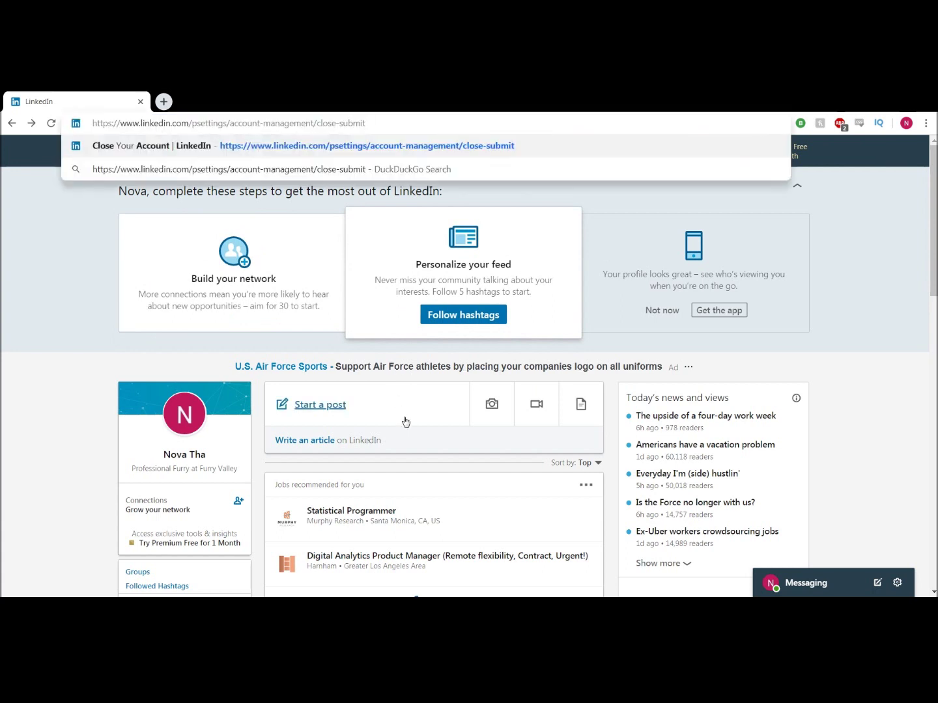
{"action": "key", "text": "Return"}
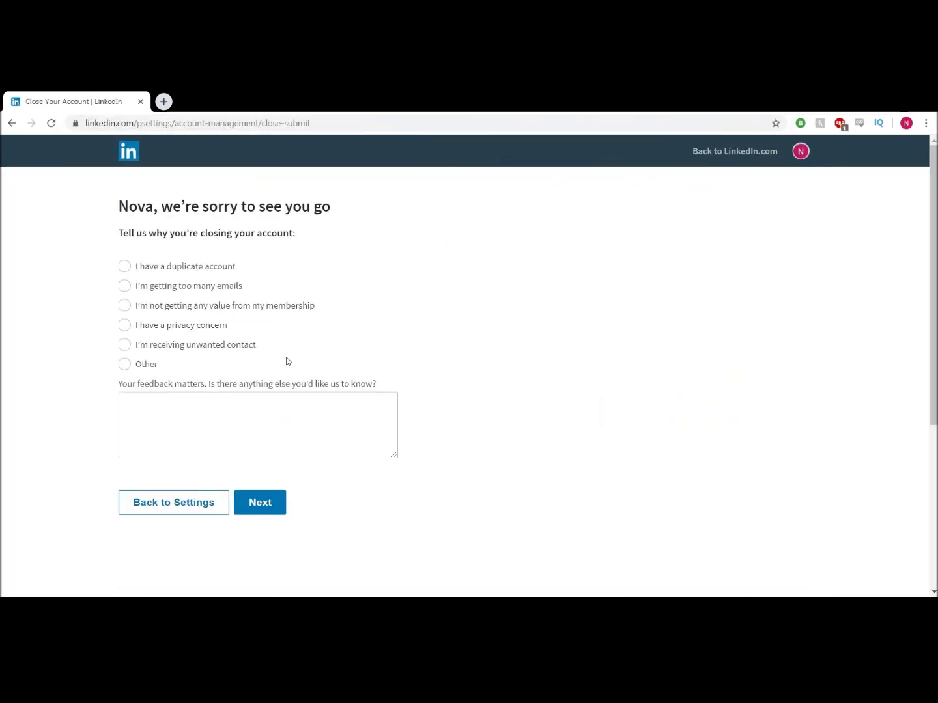
{"action": "left_click", "coordinate": [133, 370]}
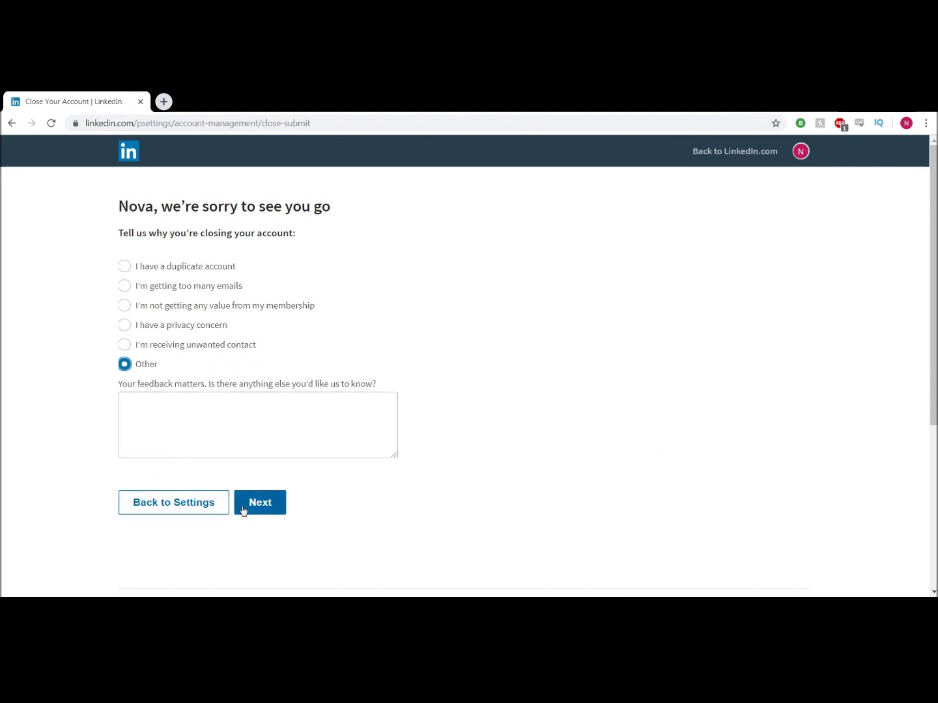
{"action": "left_click", "coordinate": [735, 151]}
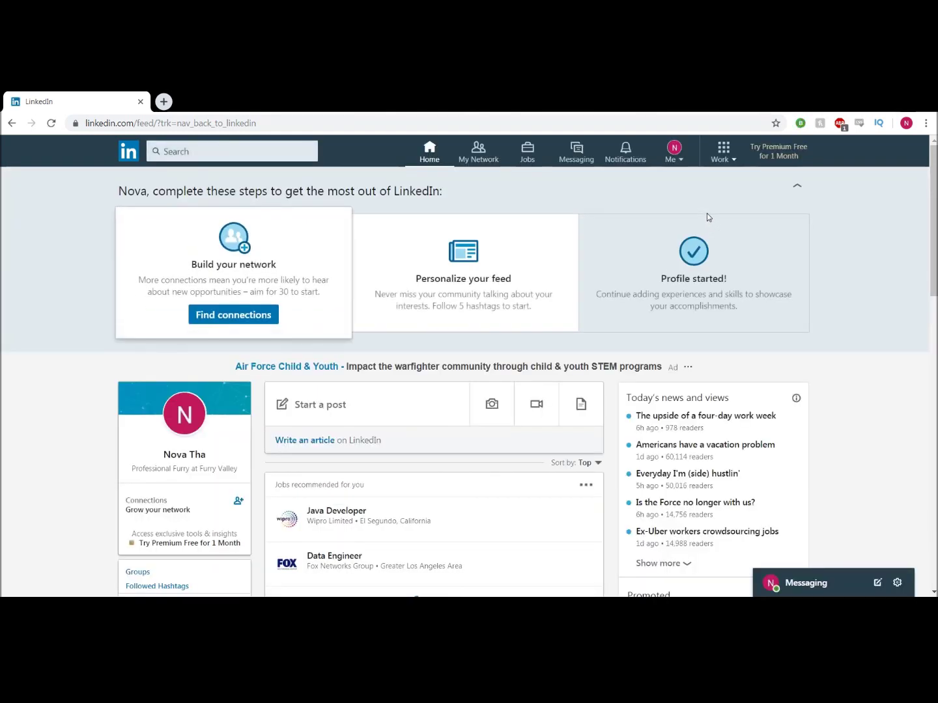
Open LinkedIn's Settings & Privacy and review how others see the profile and network information
{"action": "left_click", "coordinate": [680, 160]}
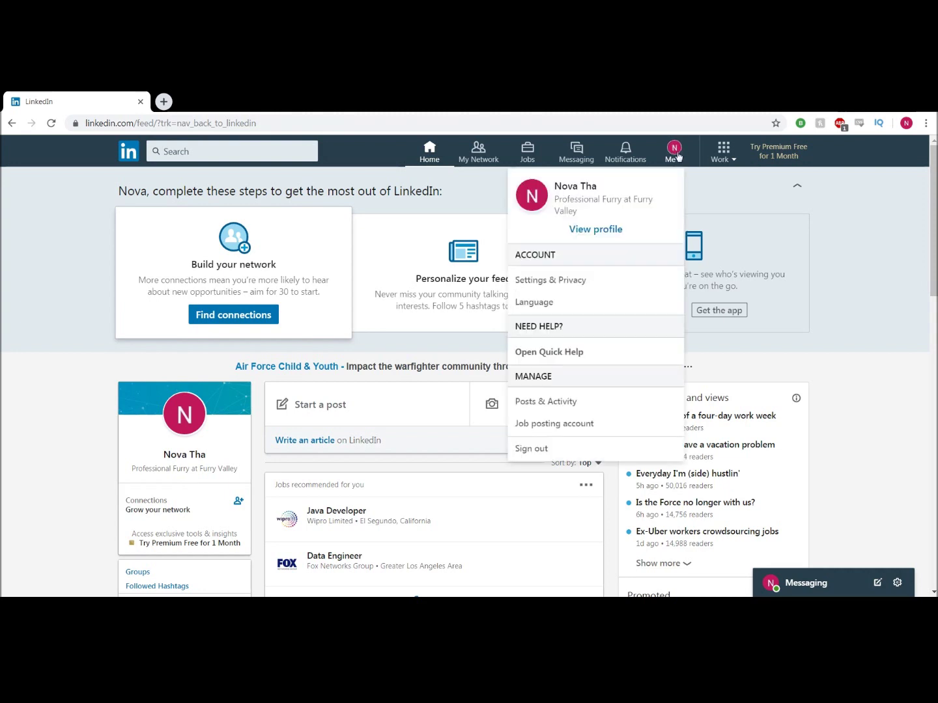
{"action": "left_click", "coordinate": [636, 284]}
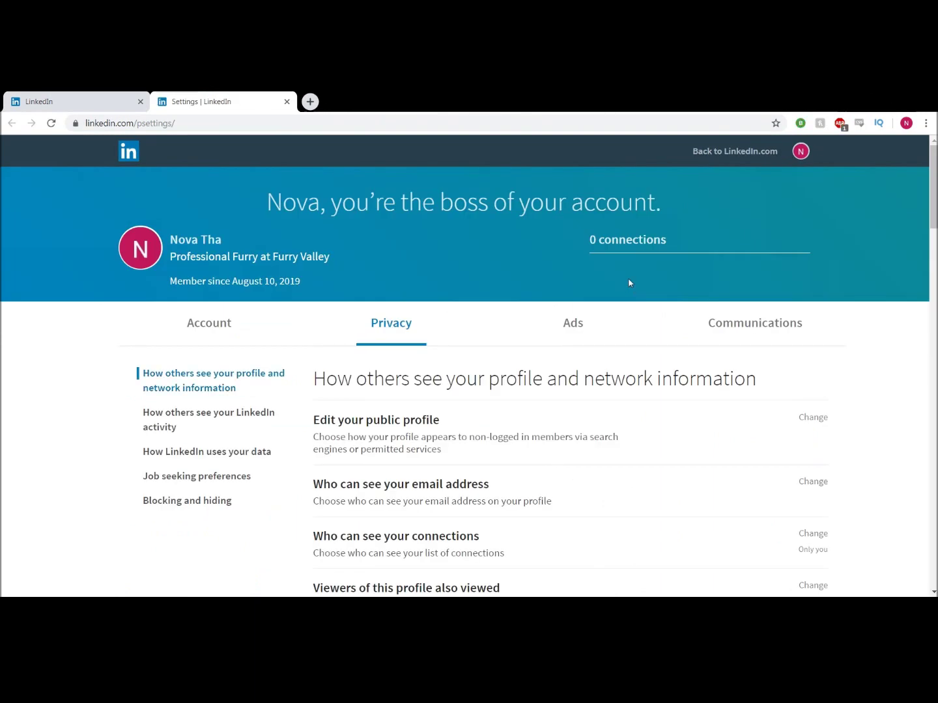
{"action": "scroll", "coordinate": [629, 281], "scroll_direction": "down", "scroll_amount": 2}
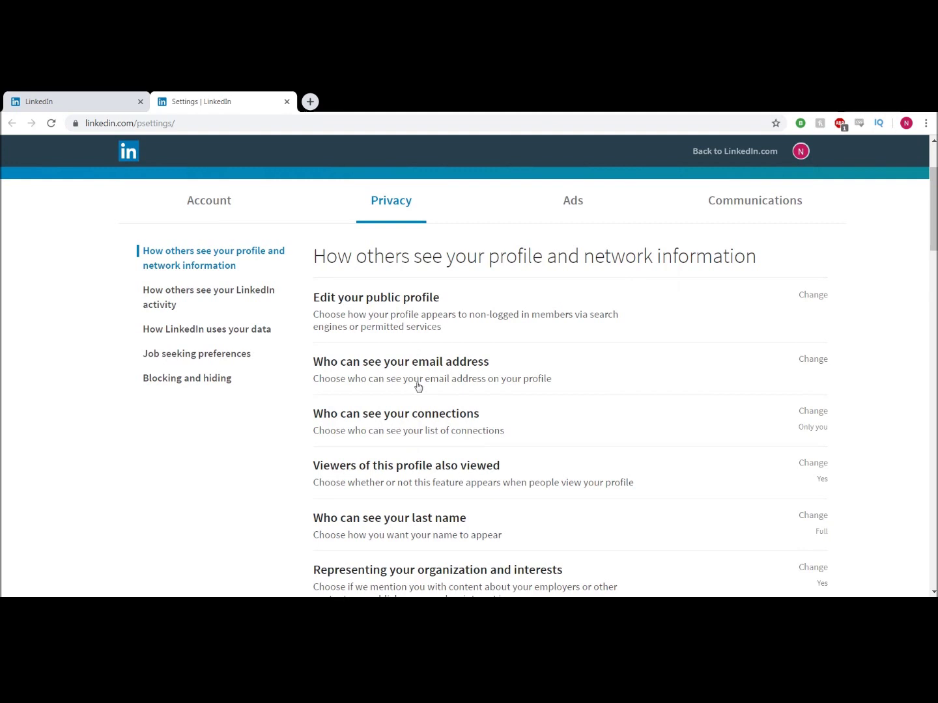
Open the LinkedIn privacy setting for who can see the list of connections
{"action": "scroll", "coordinate": [418, 387], "scroll_direction": "down", "scroll_amount": 1}
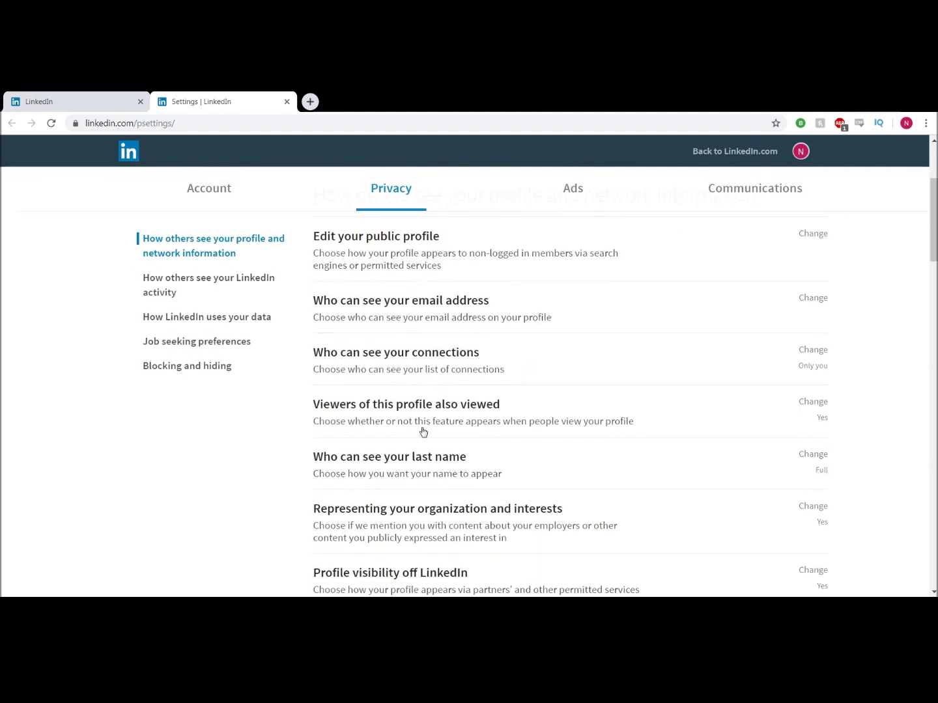
{"action": "left_click", "coordinate": [814, 352]}
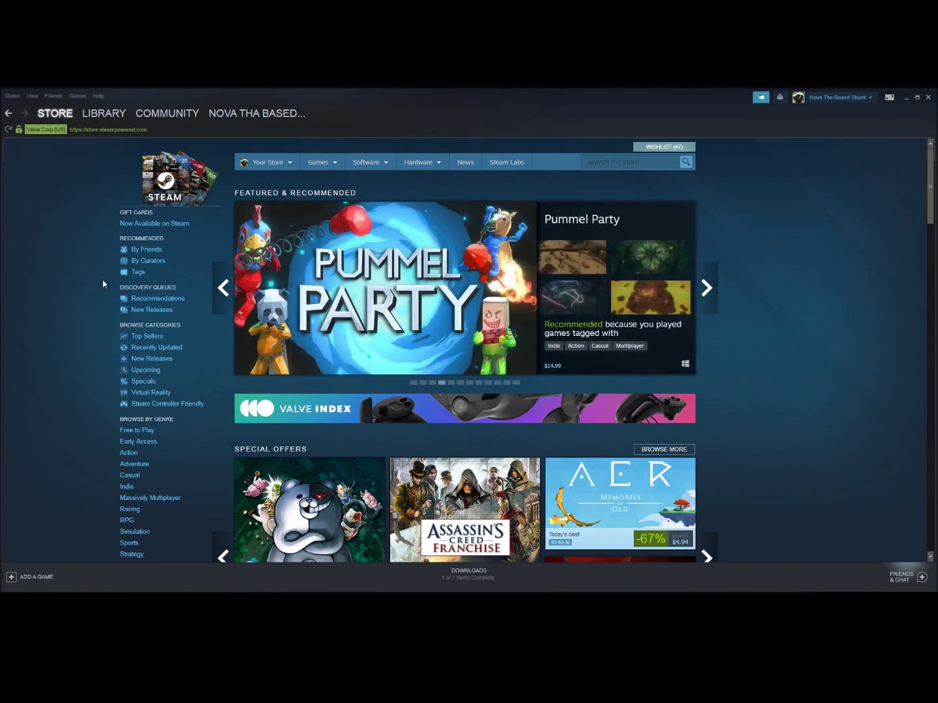
Switch to Steam and open the profile's privacy settings to check the visibility of game details, friends list, inventory and comments
{"action": "left_click", "coordinate": [257, 113]}
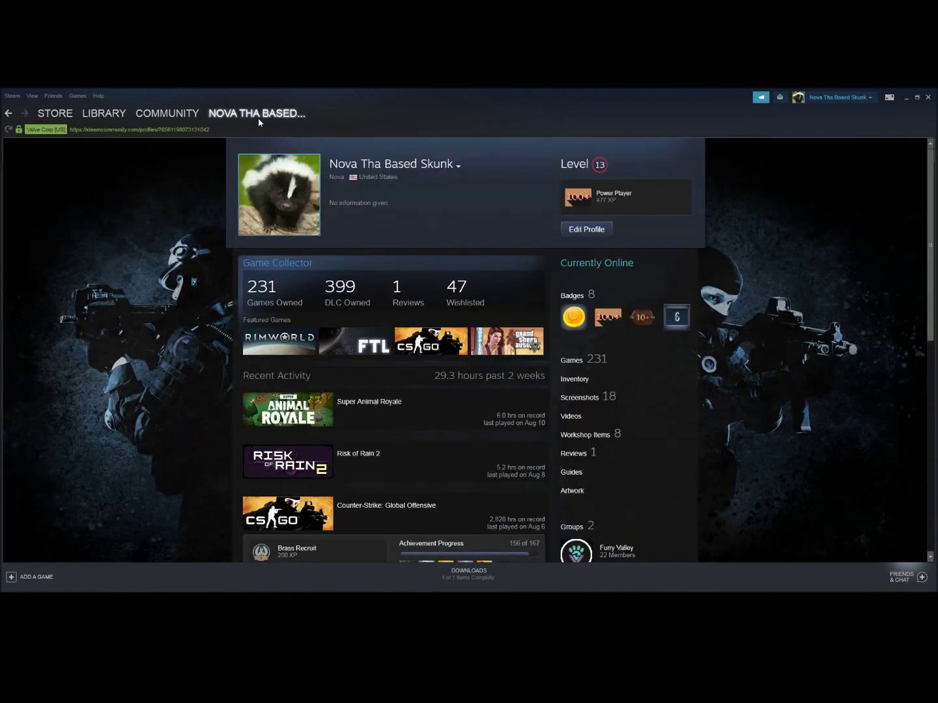
{"action": "left_click", "coordinate": [569, 229]}
{"action": "left_click", "coordinate": [581, 260]}
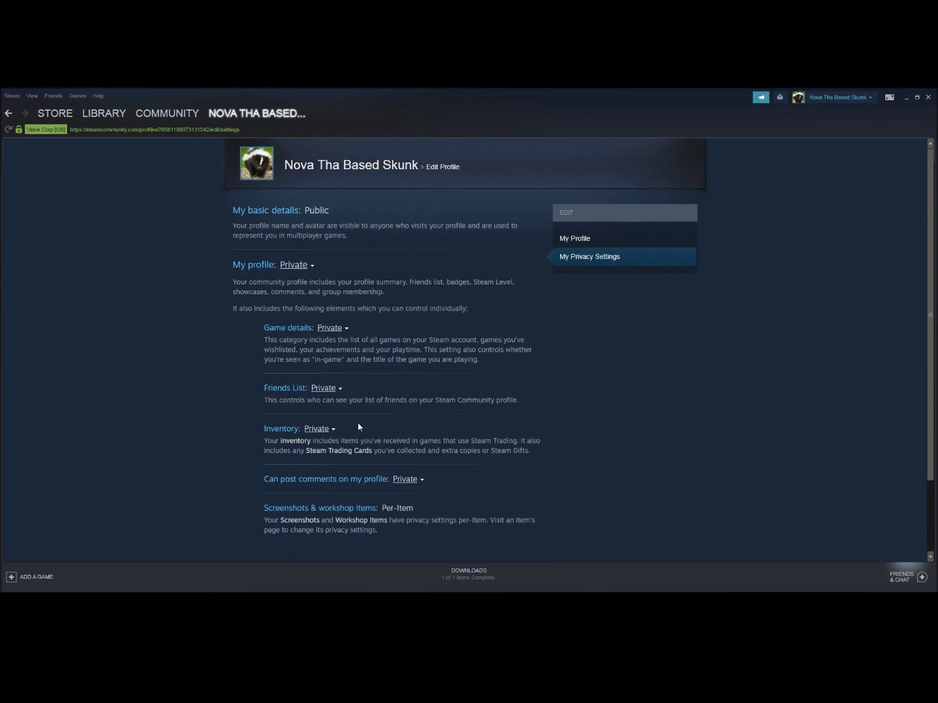
Review the editable Steam profile details, from names, location and avatar to the summary, background, badge and featured showcase
{"action": "left_click", "coordinate": [579, 238]}
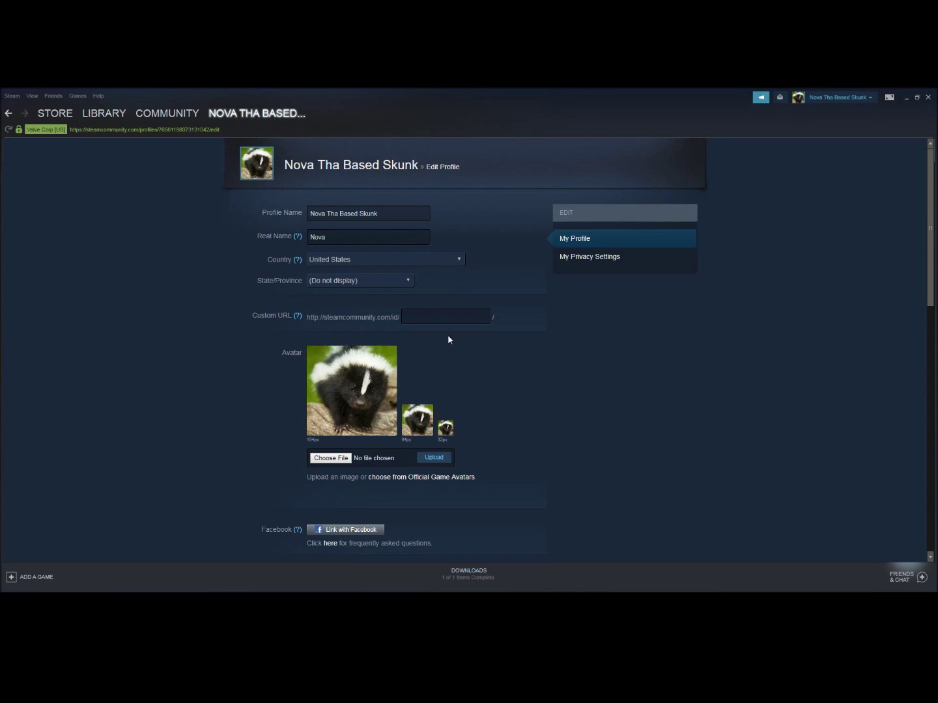
{"action": "scroll", "coordinate": [448, 334], "scroll_direction": "down", "scroll_amount": 3}
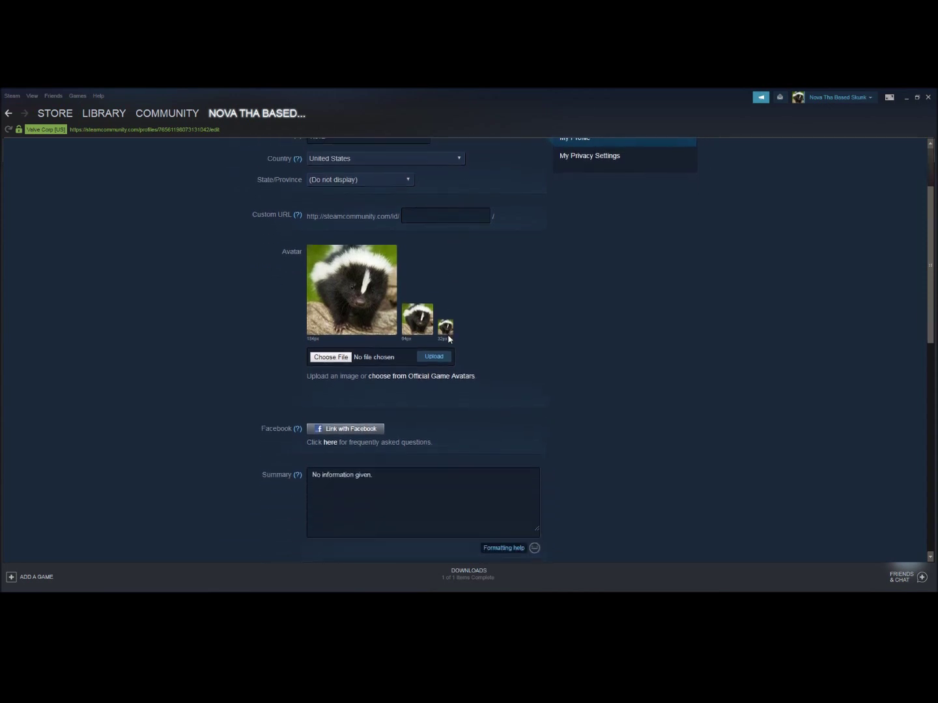
{"action": "scroll", "coordinate": [447, 334], "scroll_direction": "down", "scroll_amount": 1}
{"action": "scroll", "coordinate": [447, 334], "scroll_direction": "down", "scroll_amount": 2}
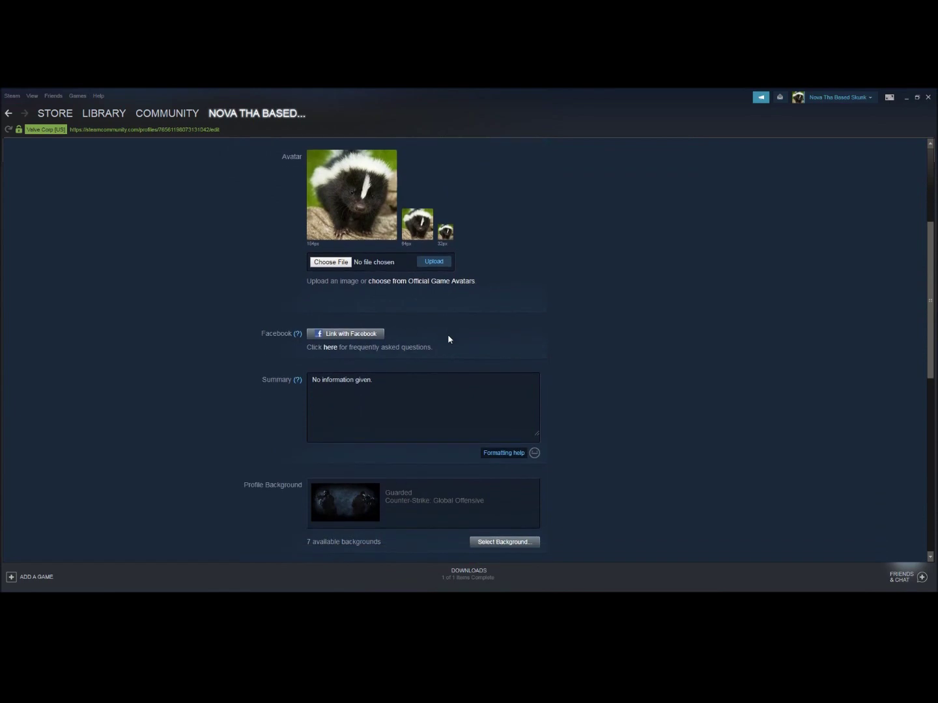
{"action": "scroll", "coordinate": [448, 334], "scroll_direction": "down", "scroll_amount": 9}
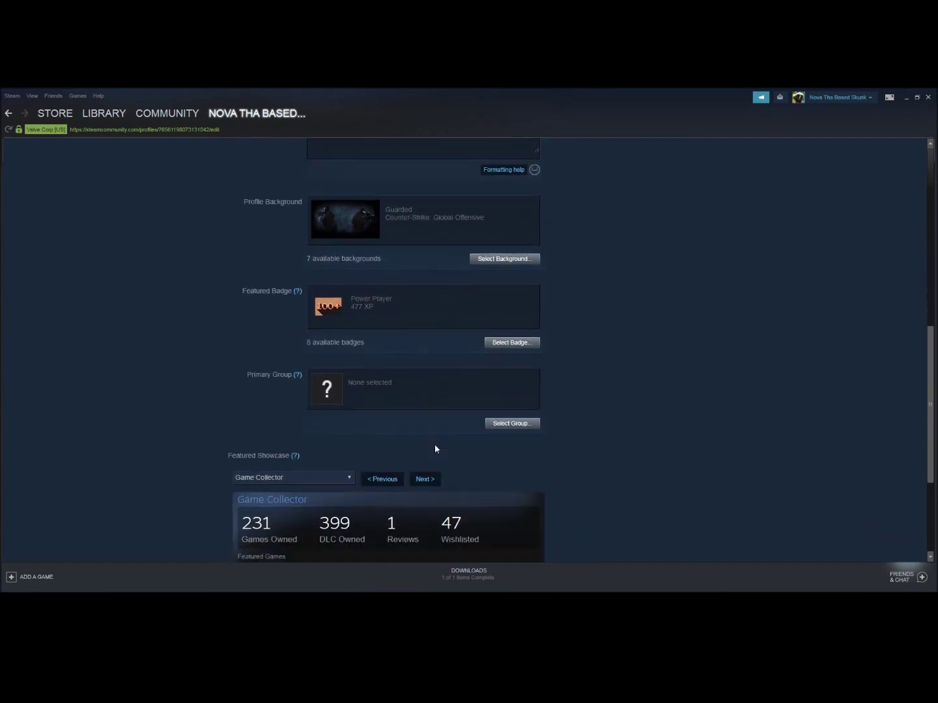
{"action": "scroll", "coordinate": [435, 449], "scroll_direction": "down", "scroll_amount": 5}
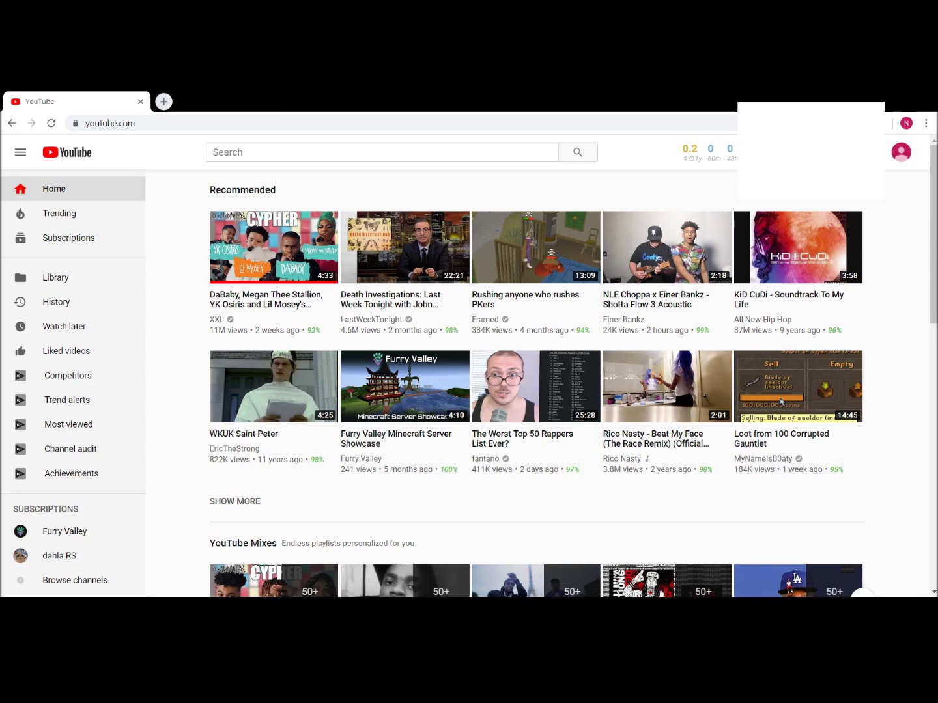
Switch to YouTube and disconnect Epic Games from the account's connected accounts
{"action": "left_click", "coordinate": [901, 154]}
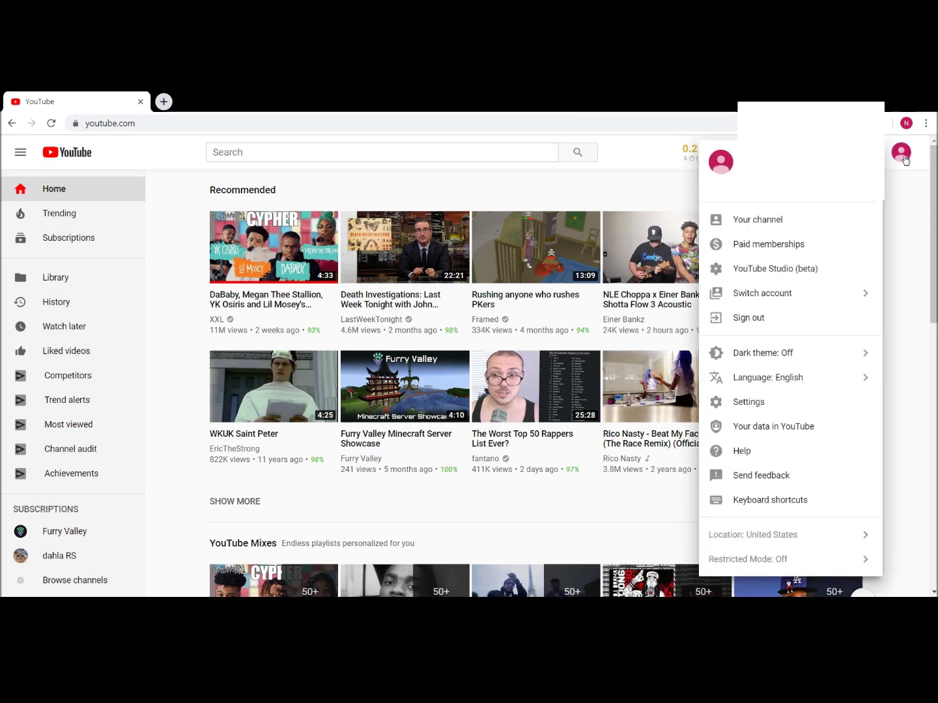
{"action": "left_click", "coordinate": [781, 402]}
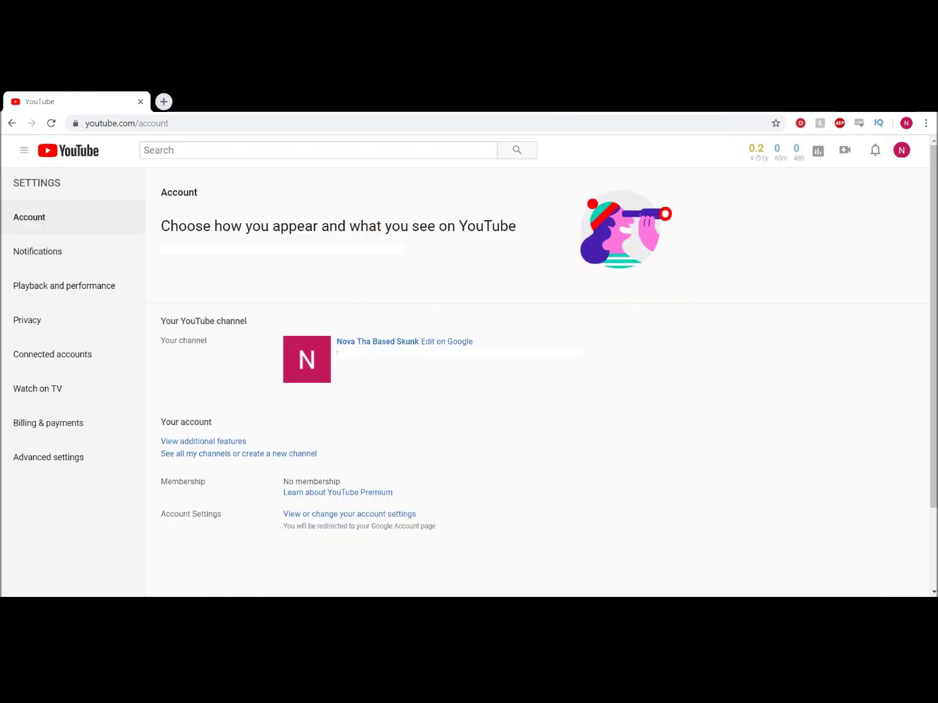
{"action": "left_click", "coordinate": [73, 358]}
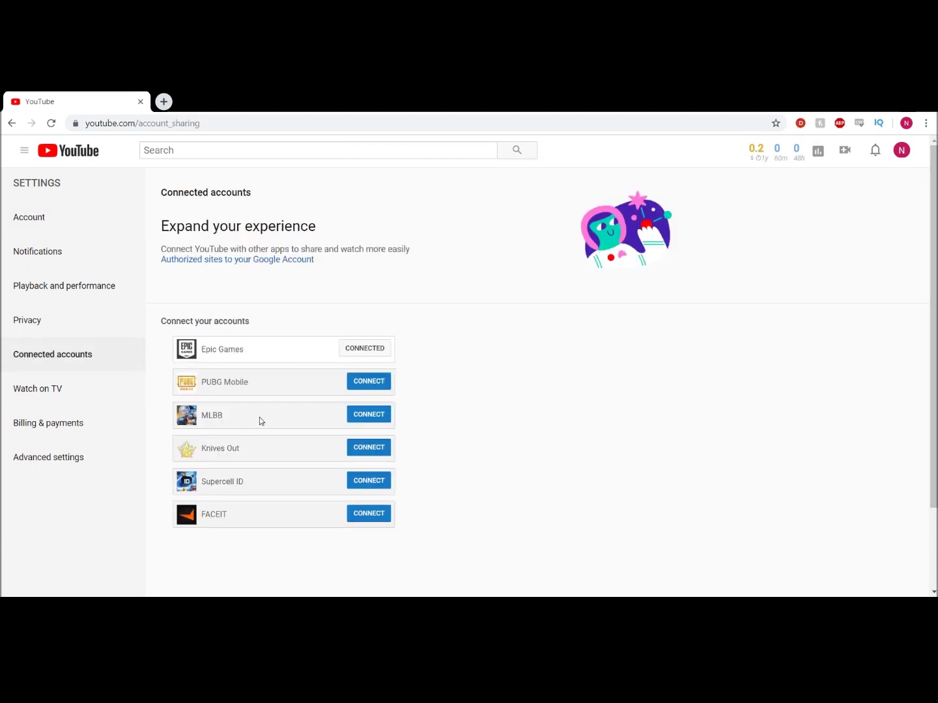
{"action": "left_click", "coordinate": [358, 356]}
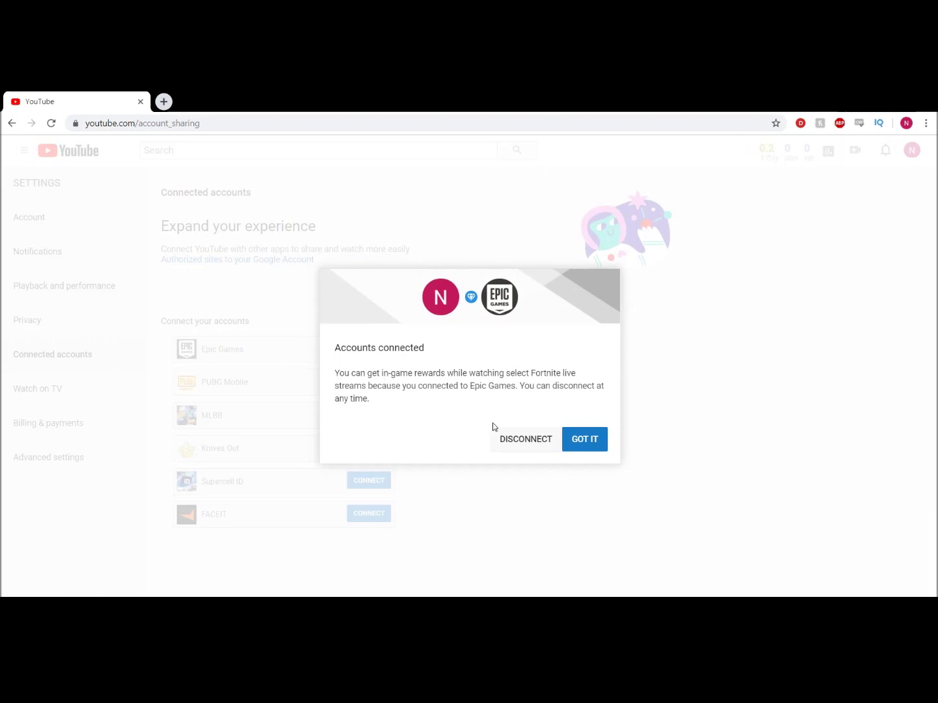
{"action": "left_click", "coordinate": [518, 441]}
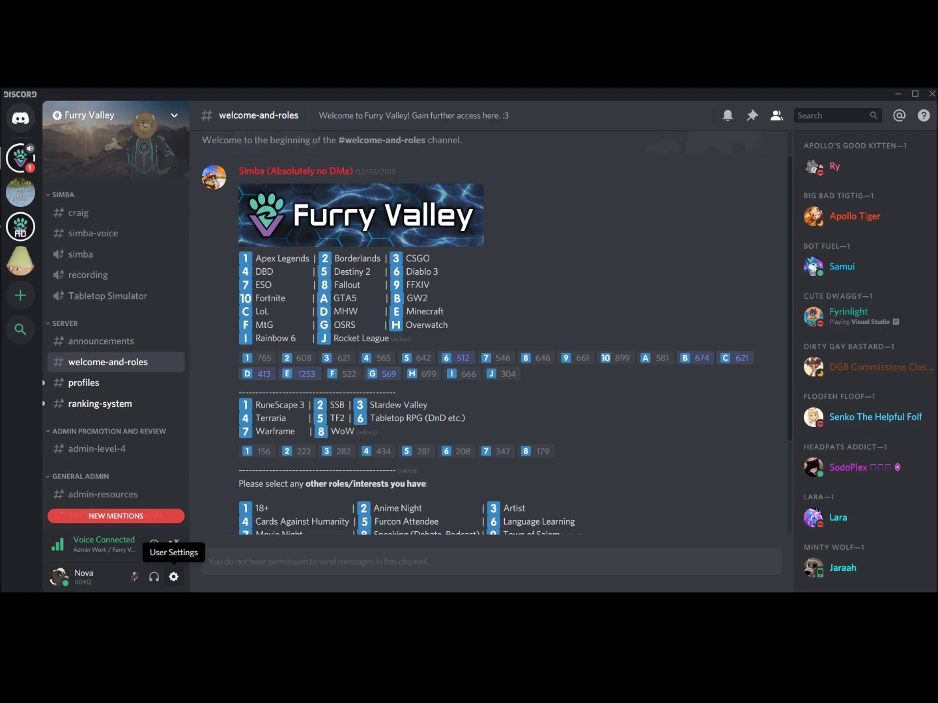
Switch to Discord, disconnect the Battle.net account and turn off automatic detection of accounts from other platforms
{"action": "left_click", "coordinate": [174, 577]}
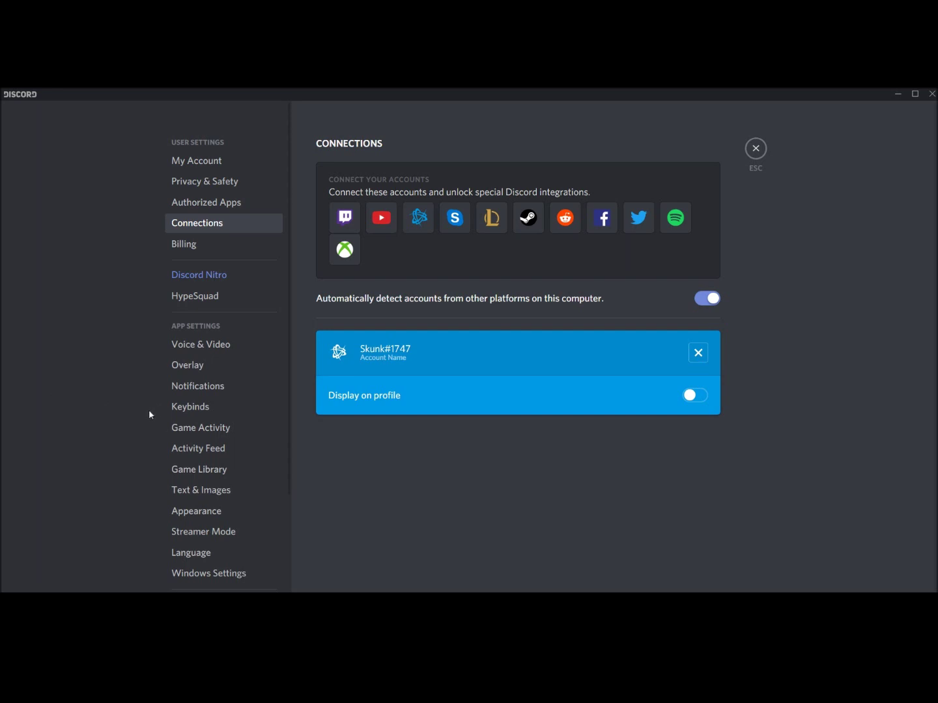
{"action": "left_click", "coordinate": [703, 362]}
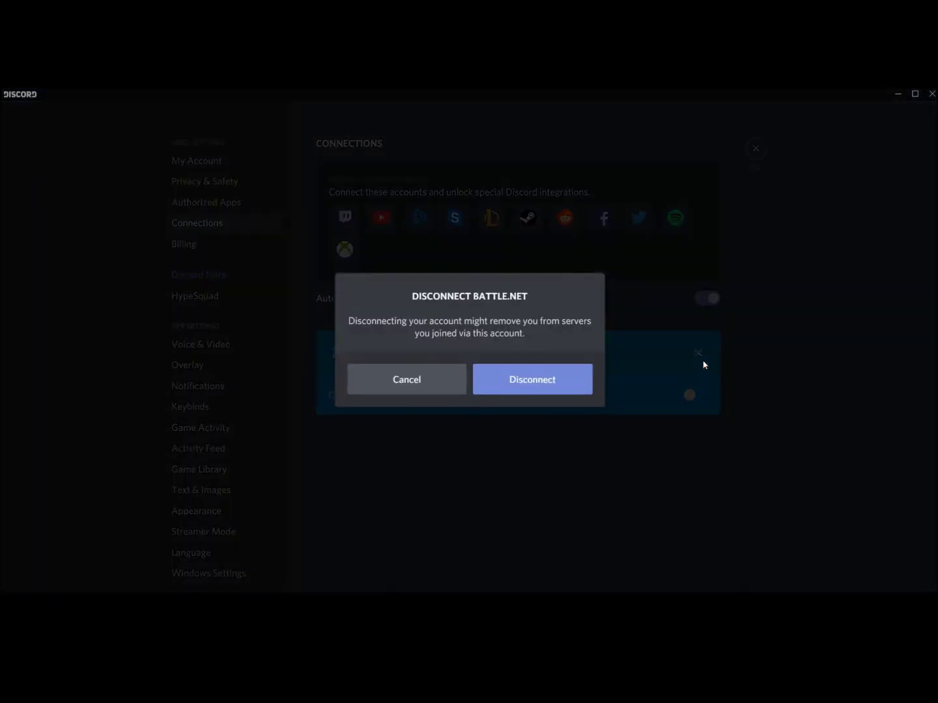
{"action": "left_click", "coordinate": [563, 391]}
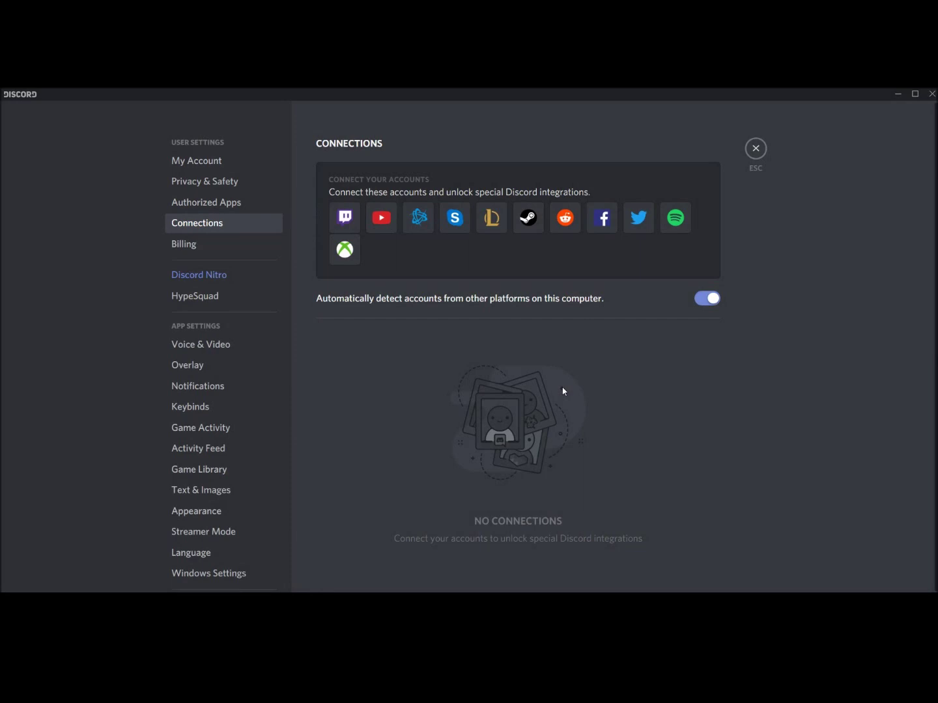
{"action": "left_click", "coordinate": [708, 302]}
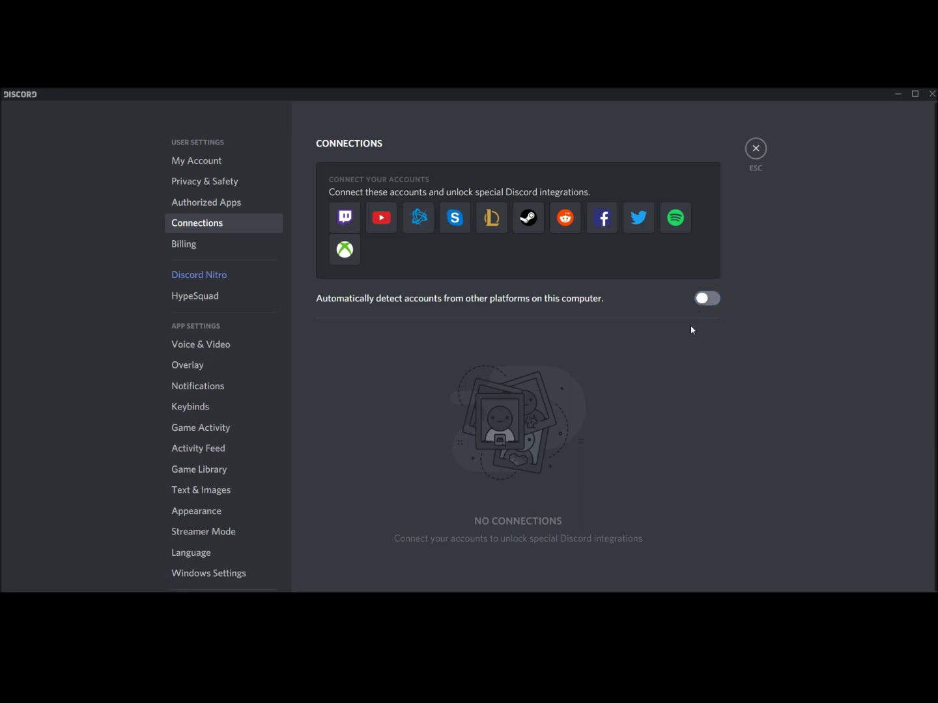